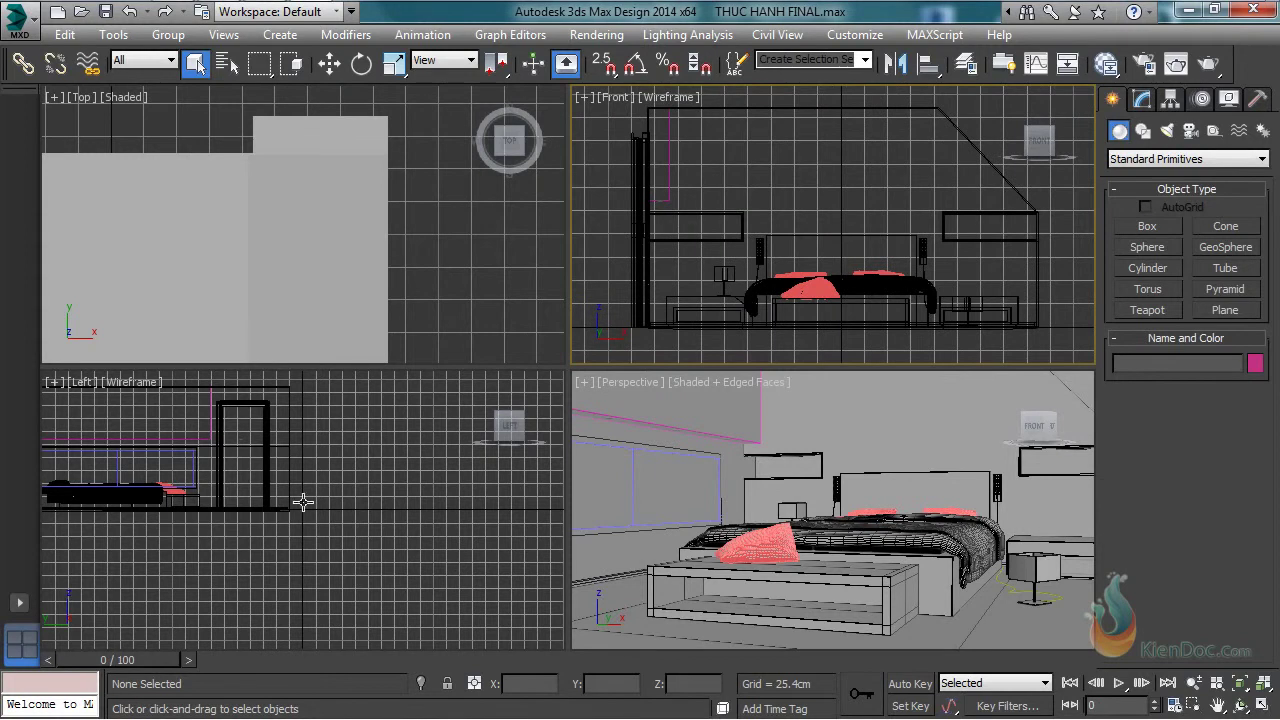
Display the Top view as wireframe and fit the whole scene in all viewports.
middle_drag(309, 252, 367, 224)
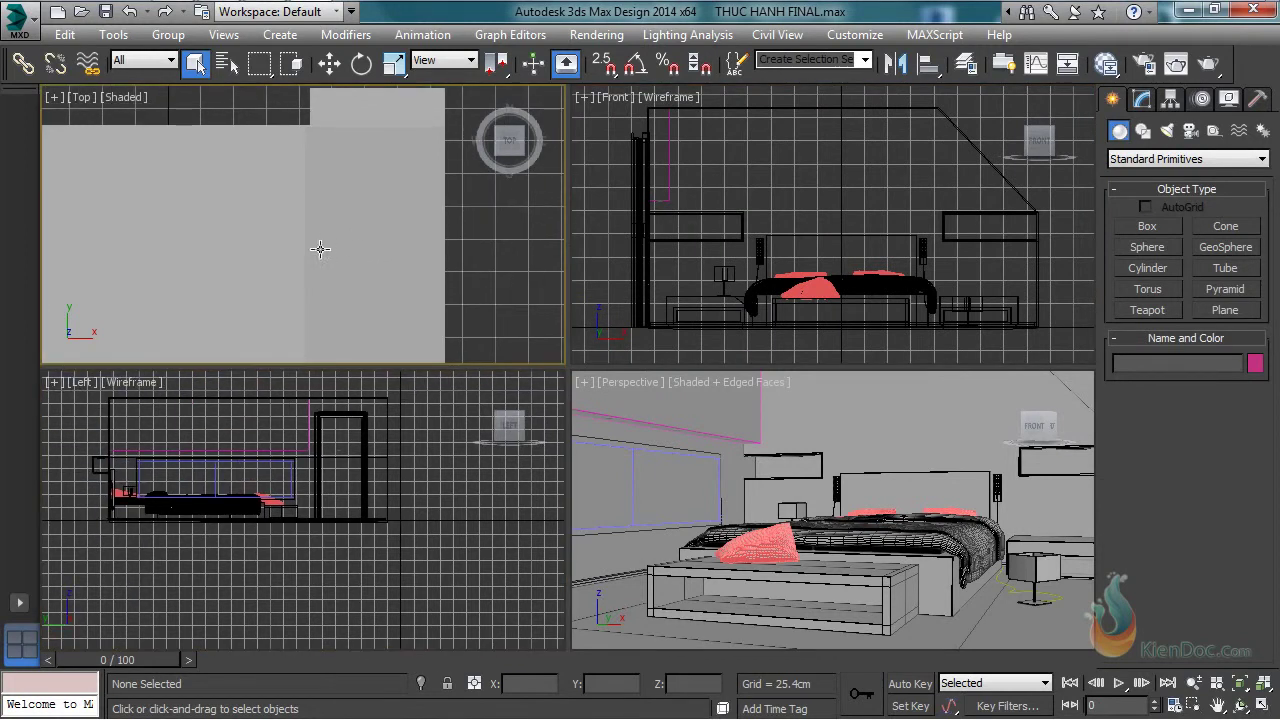
key(F3)
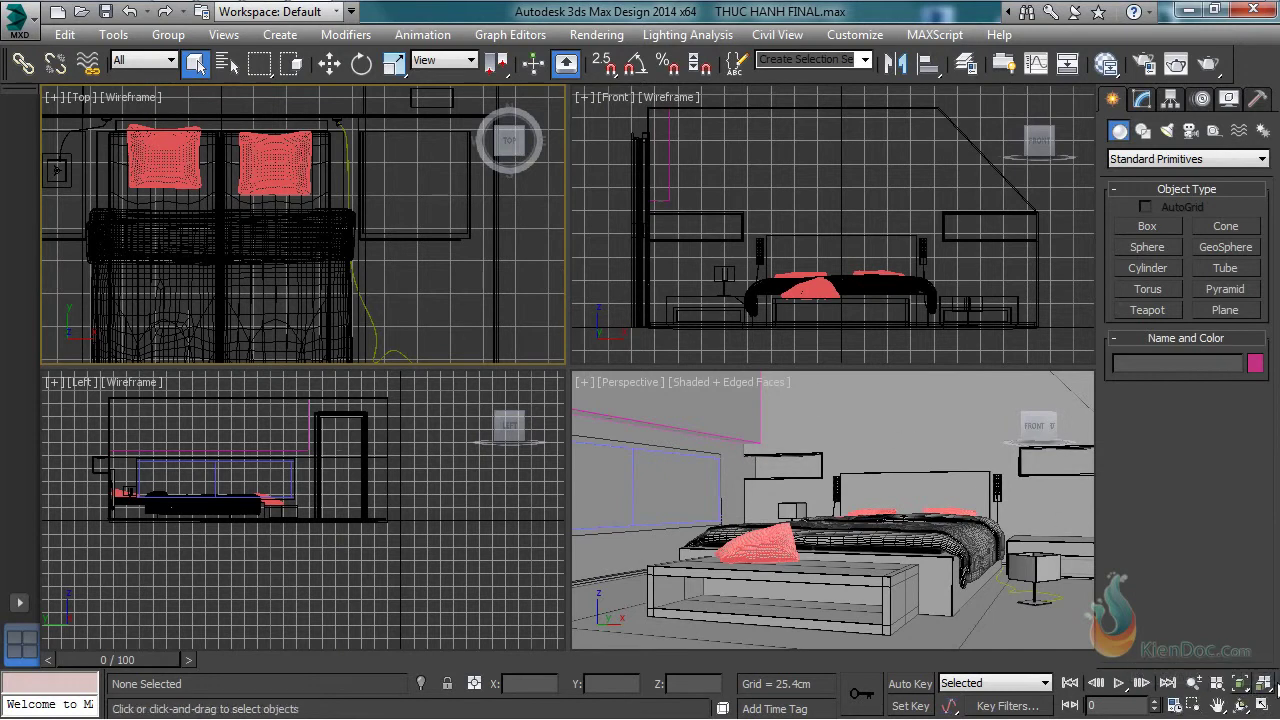
click(1266, 684)
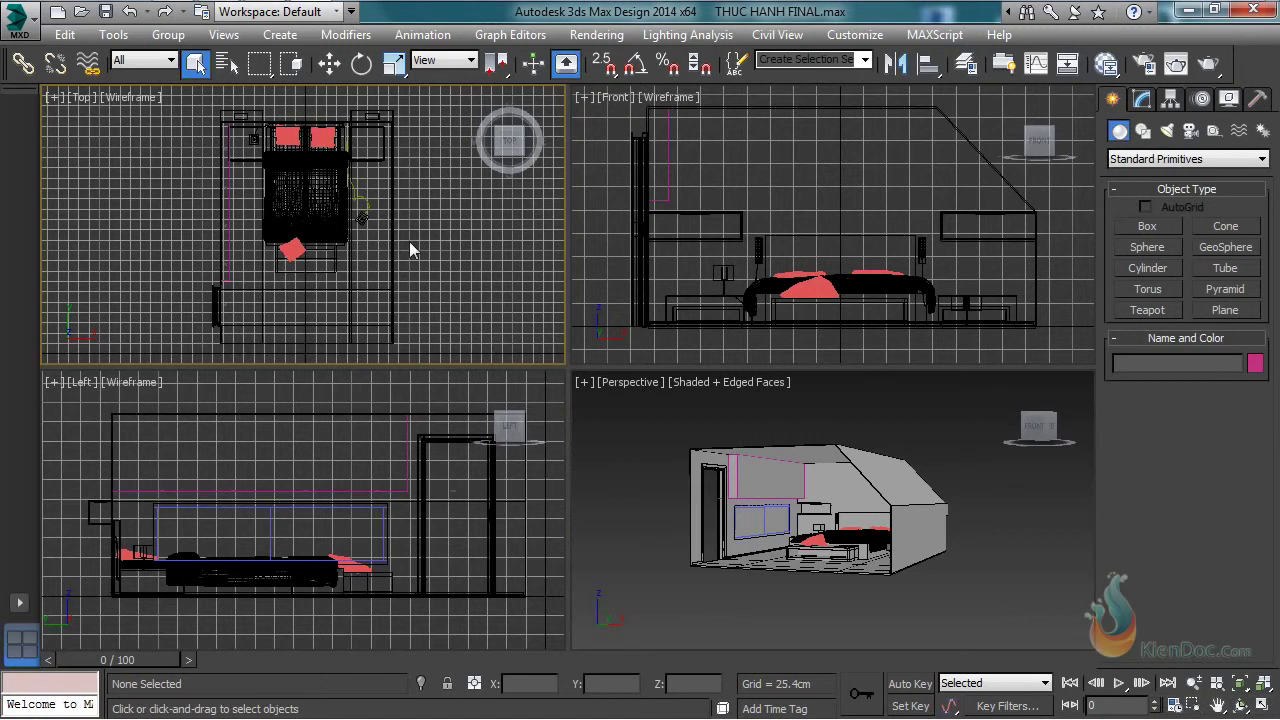
Hide the grid in the Top, Front and Left viewports.
key(g)
click(808, 256)
key(g)
click(272, 477)
key(g)
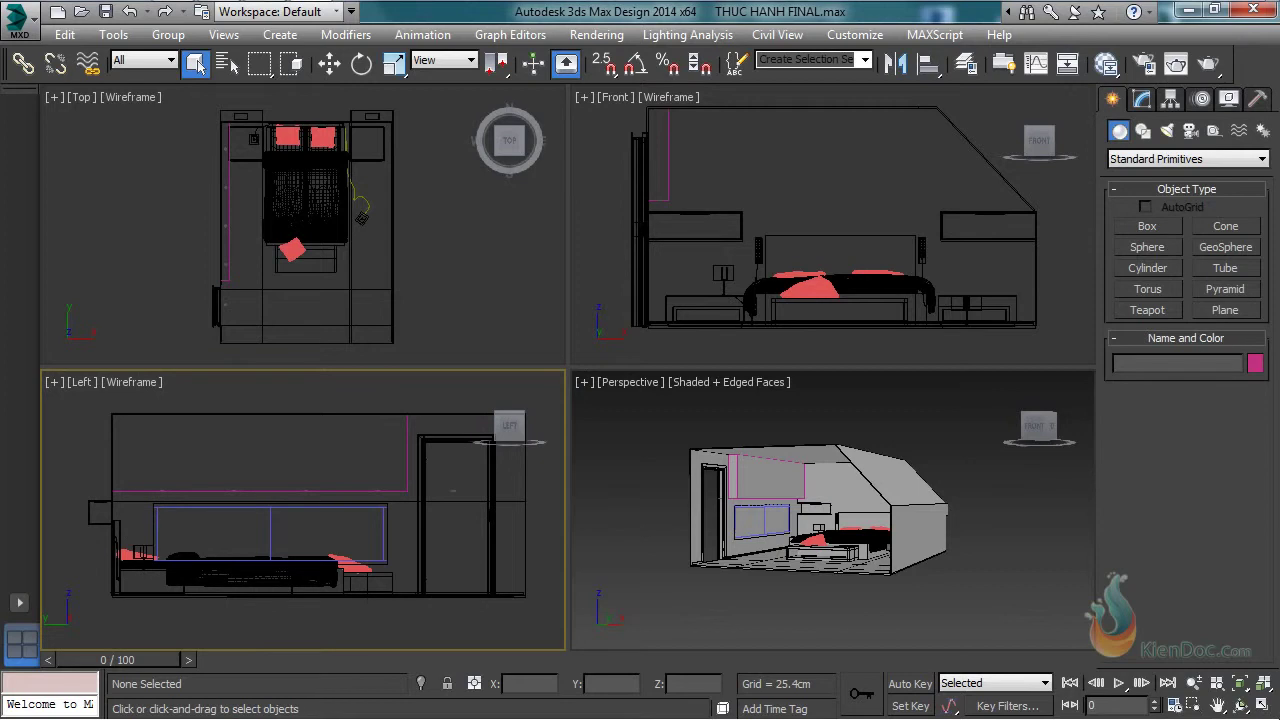
click(414, 320)
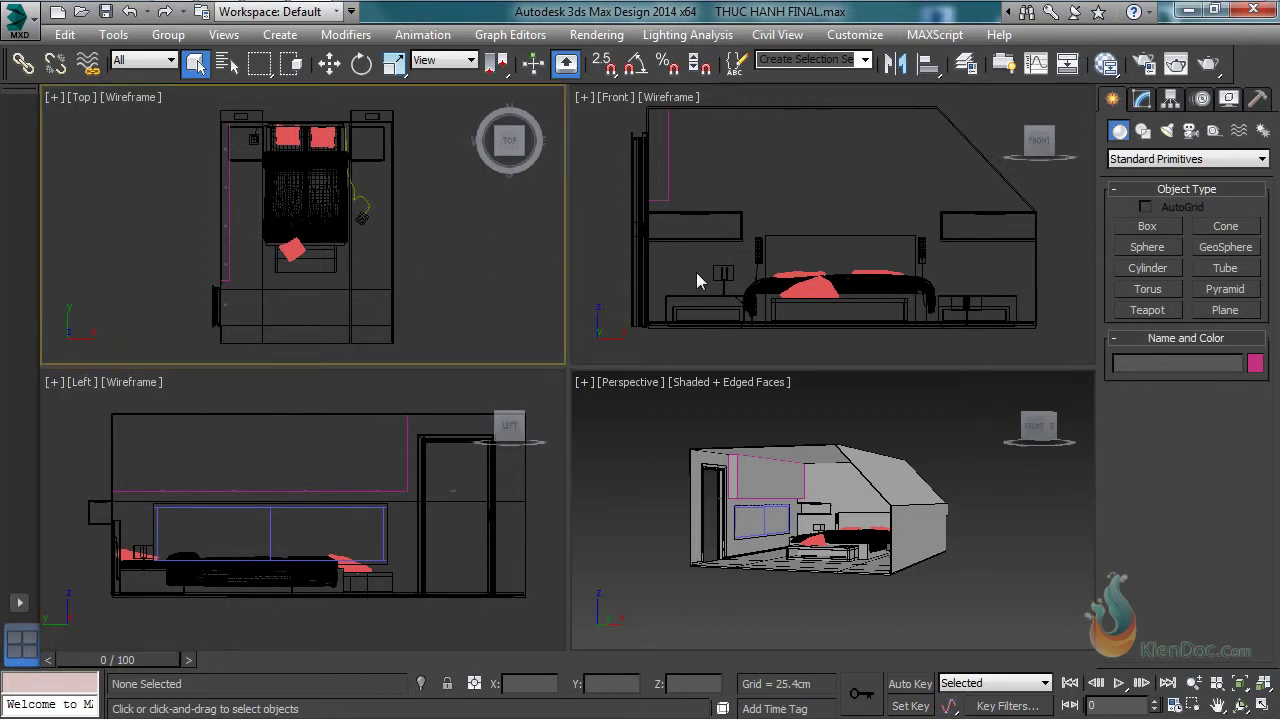
Create a targeted VRayPhysicalCamera in the Top view from the room's lower-right corner towards the bed, and show its view in the Perspective viewport.
click(1190, 131)
click(1190, 159)
click(1143, 190)
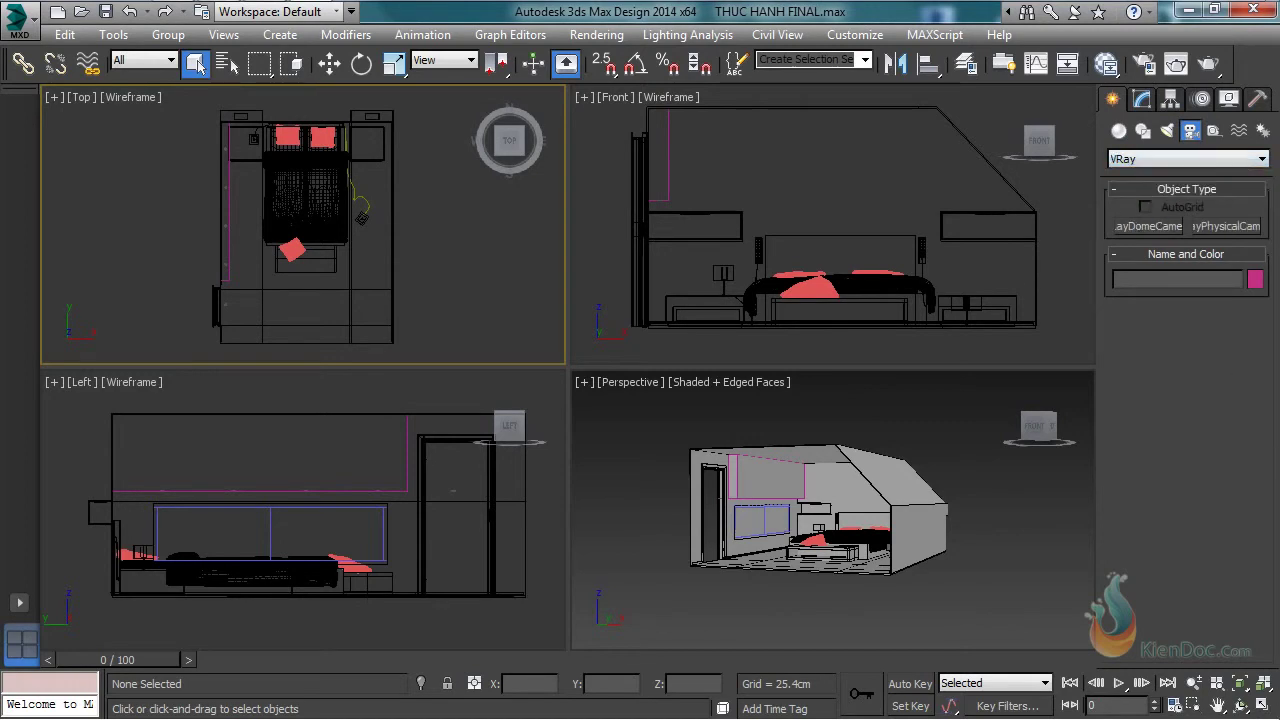
click(1224, 228)
mouse_move(331, 249)
middle_down()
mouse_move(325, 225)
mouse_move(342, 242)
middle_up()
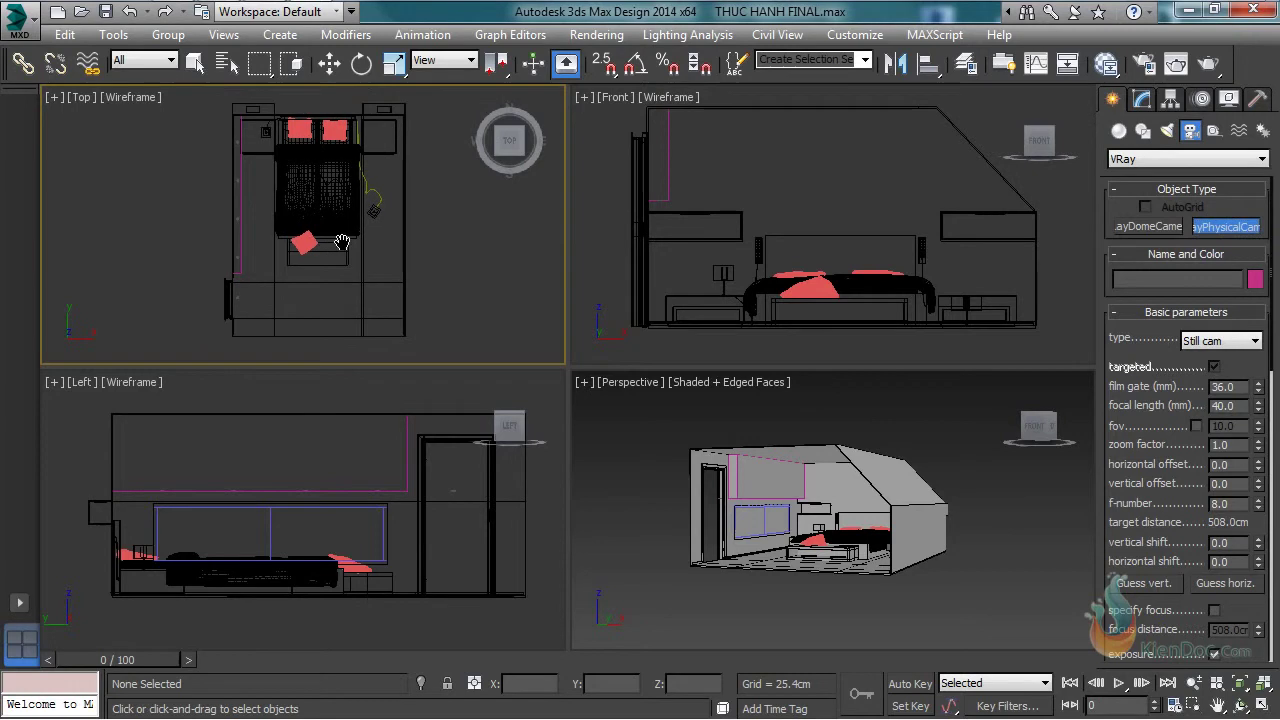
drag(379, 316, 342, 213)
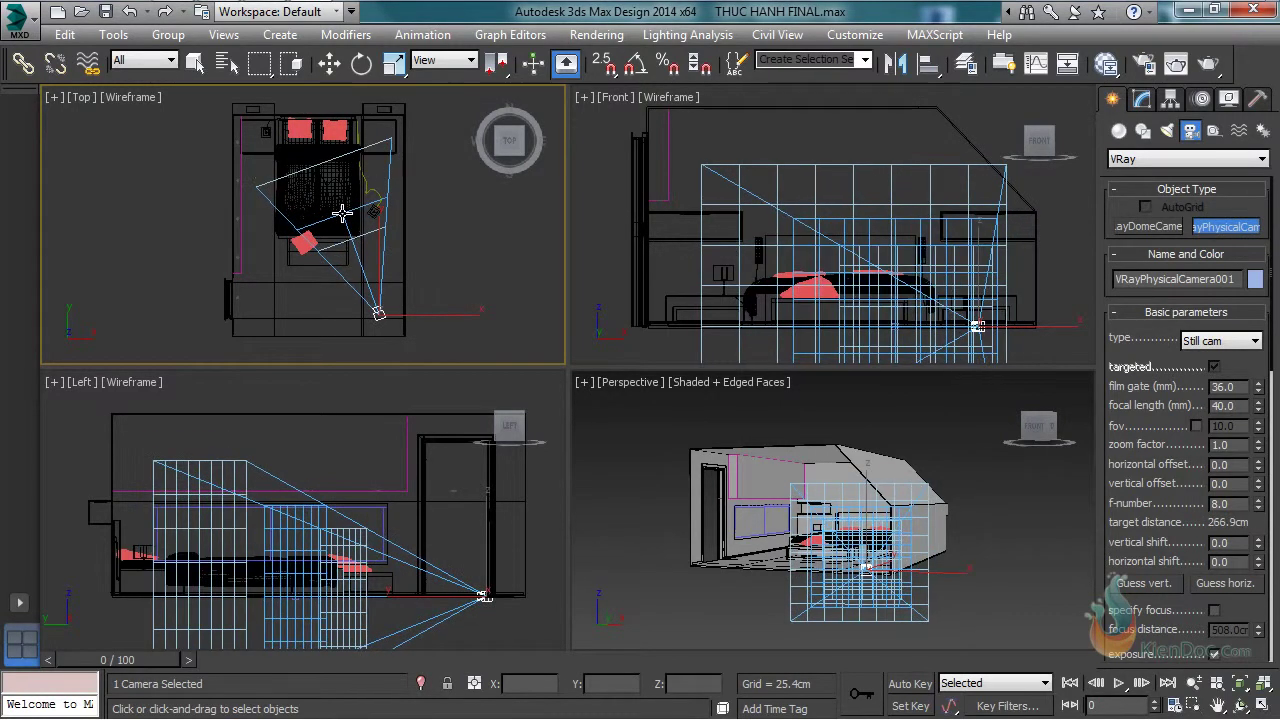
right_click(848, 500)
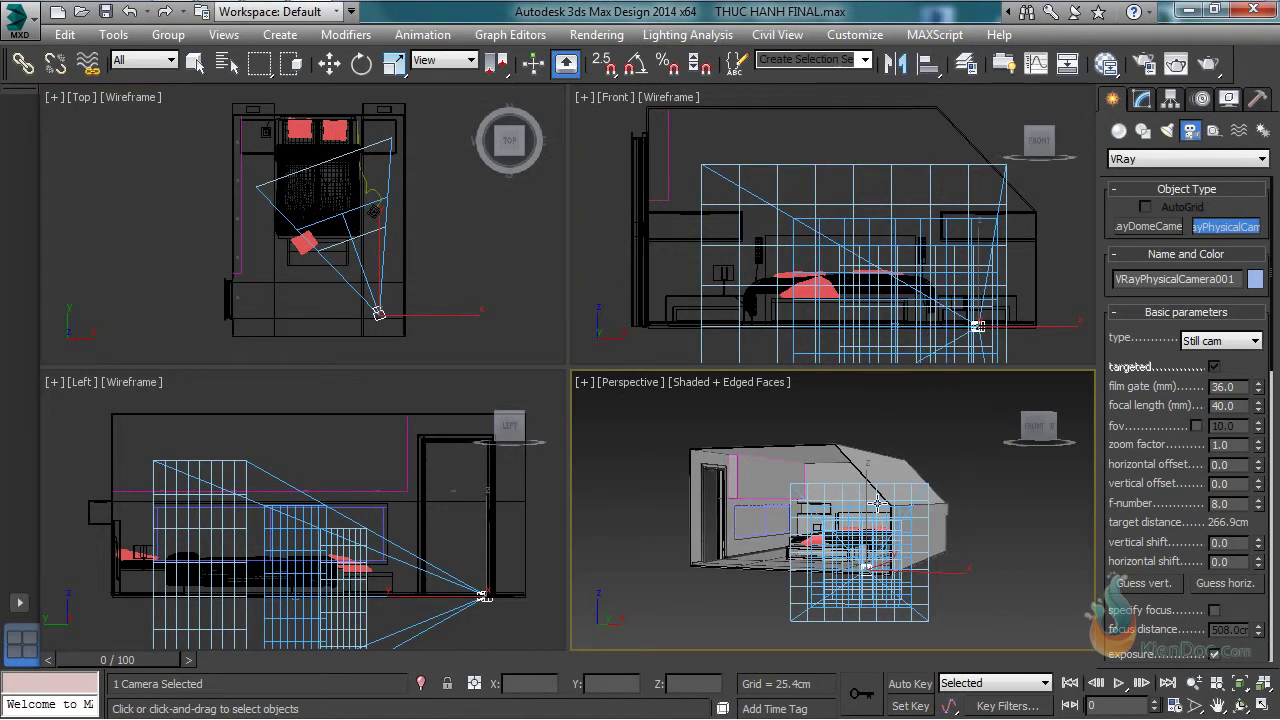
key(c)
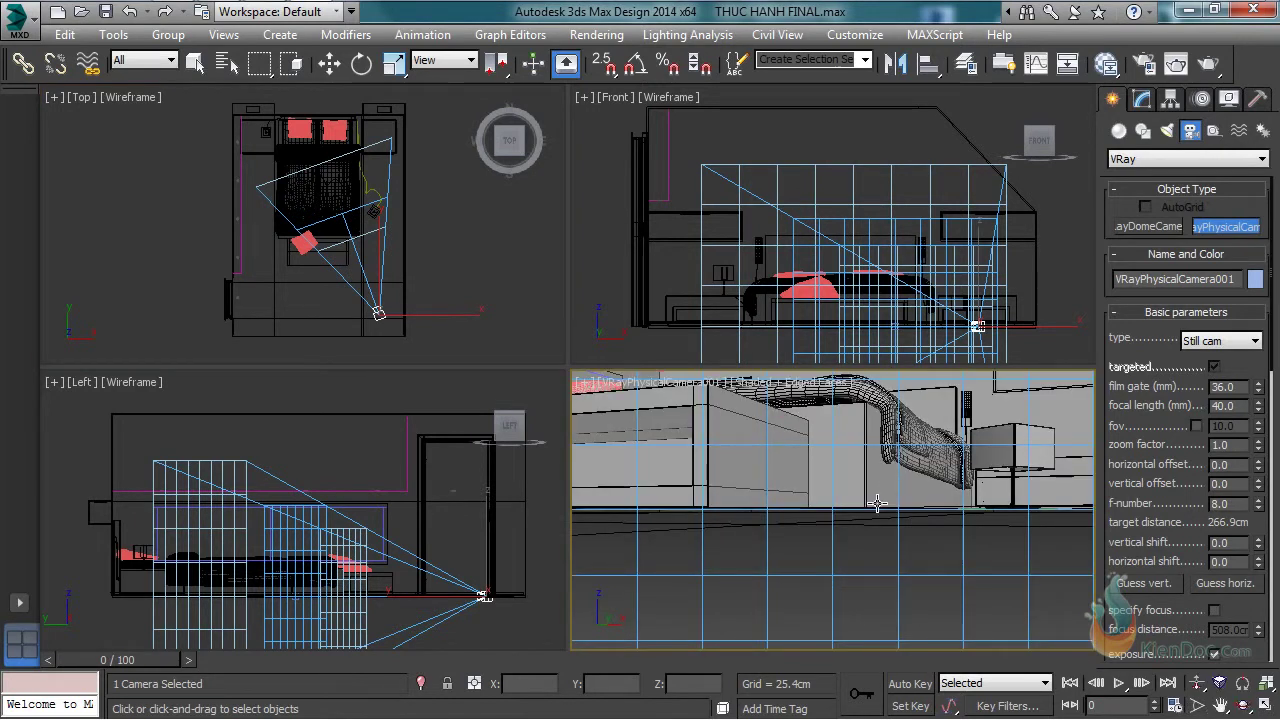
Truck the camera up and slightly left, and dolly it back until the bed, bench and wall shelves are framed.
click(1221, 706)
drag(795, 427, 863, 523)
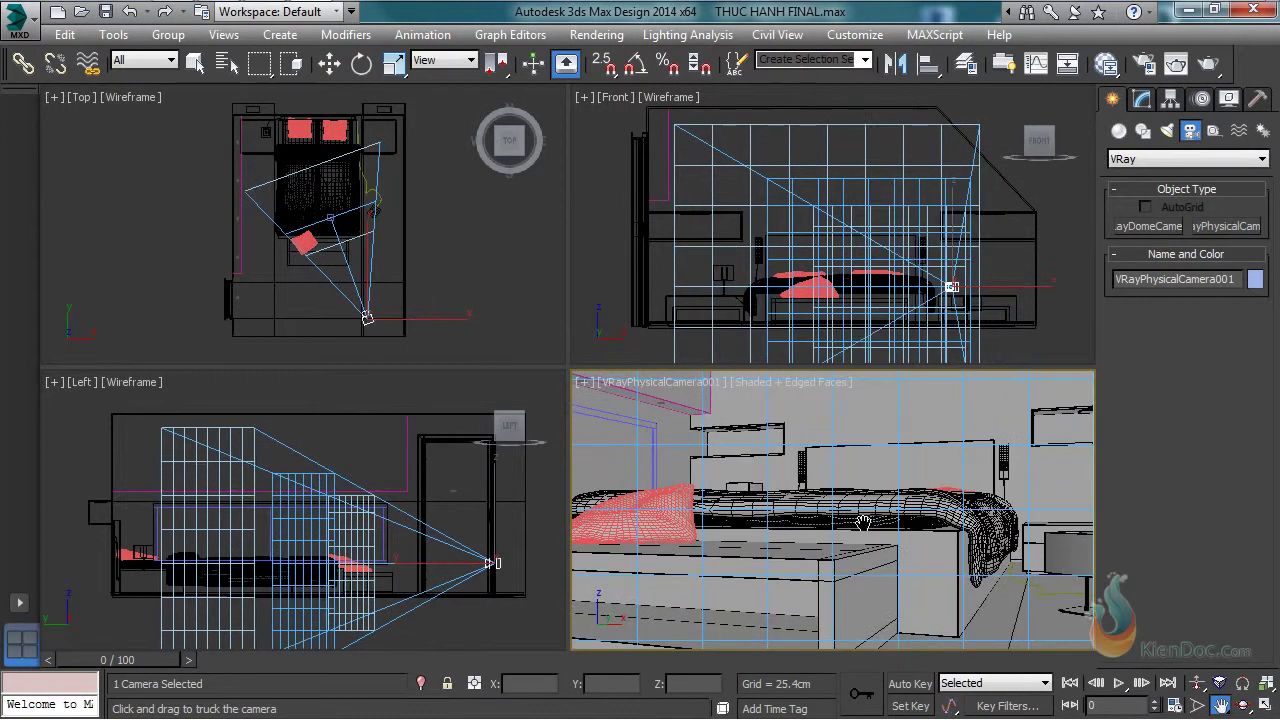
click(1197, 684)
drag(914, 505, 940, 537)
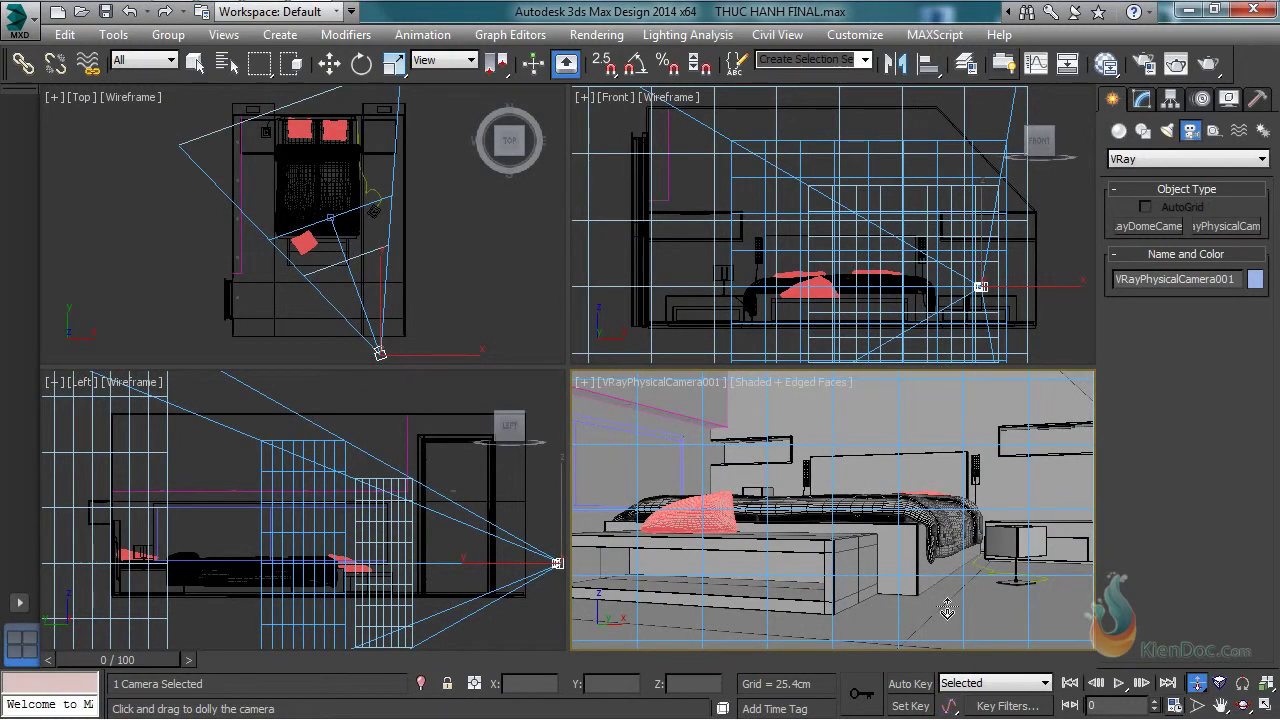
key(q)
Unhide all objects and enable clipping for the physical camera.
right_click(871, 440)
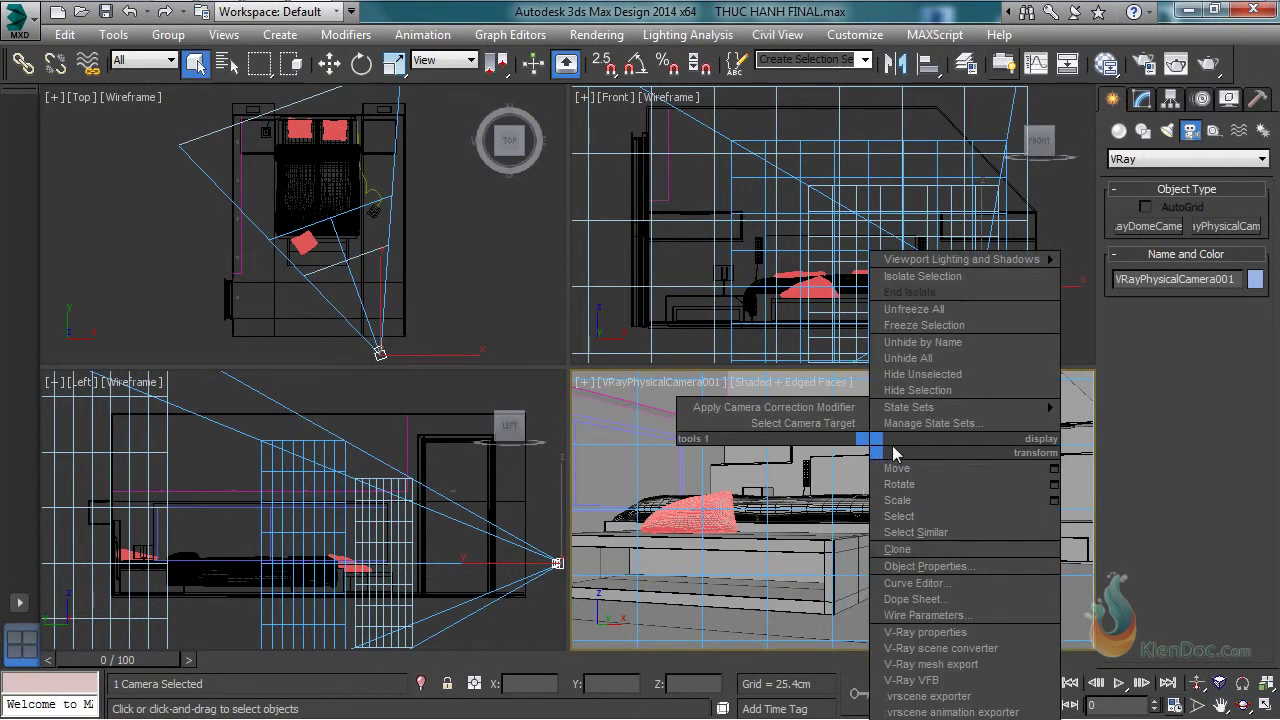
click(920, 357)
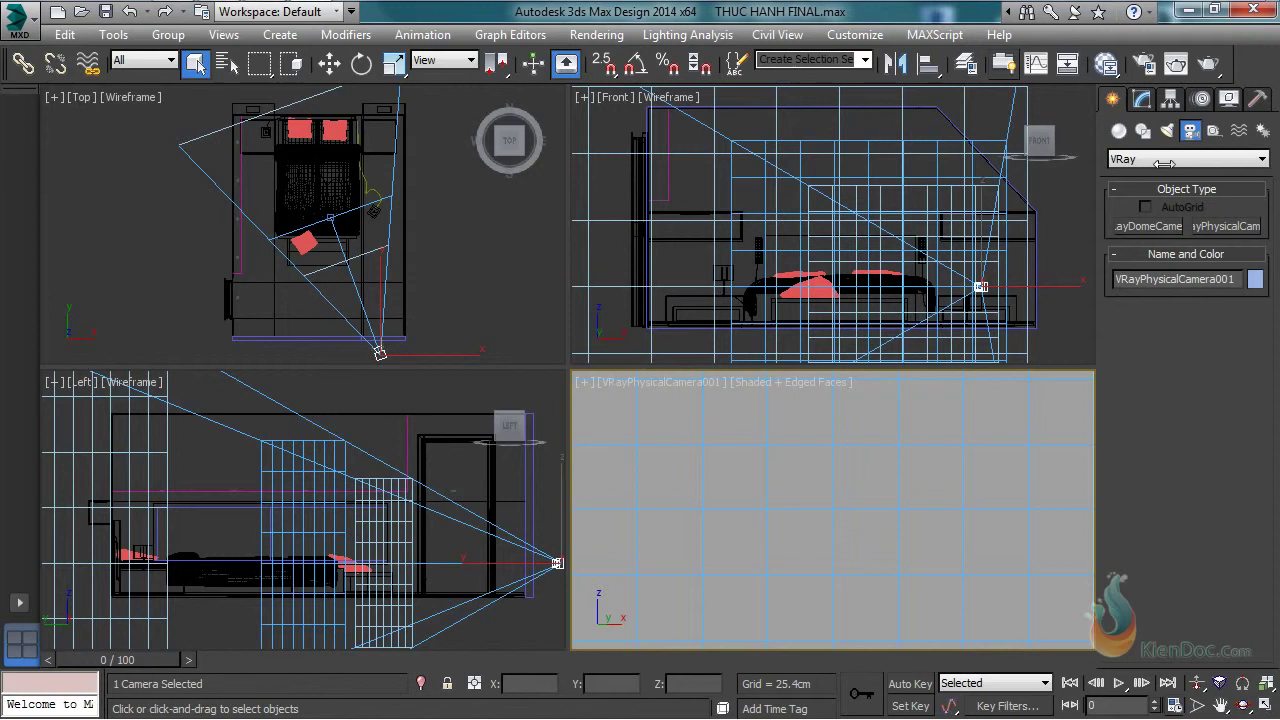
click(1147, 101)
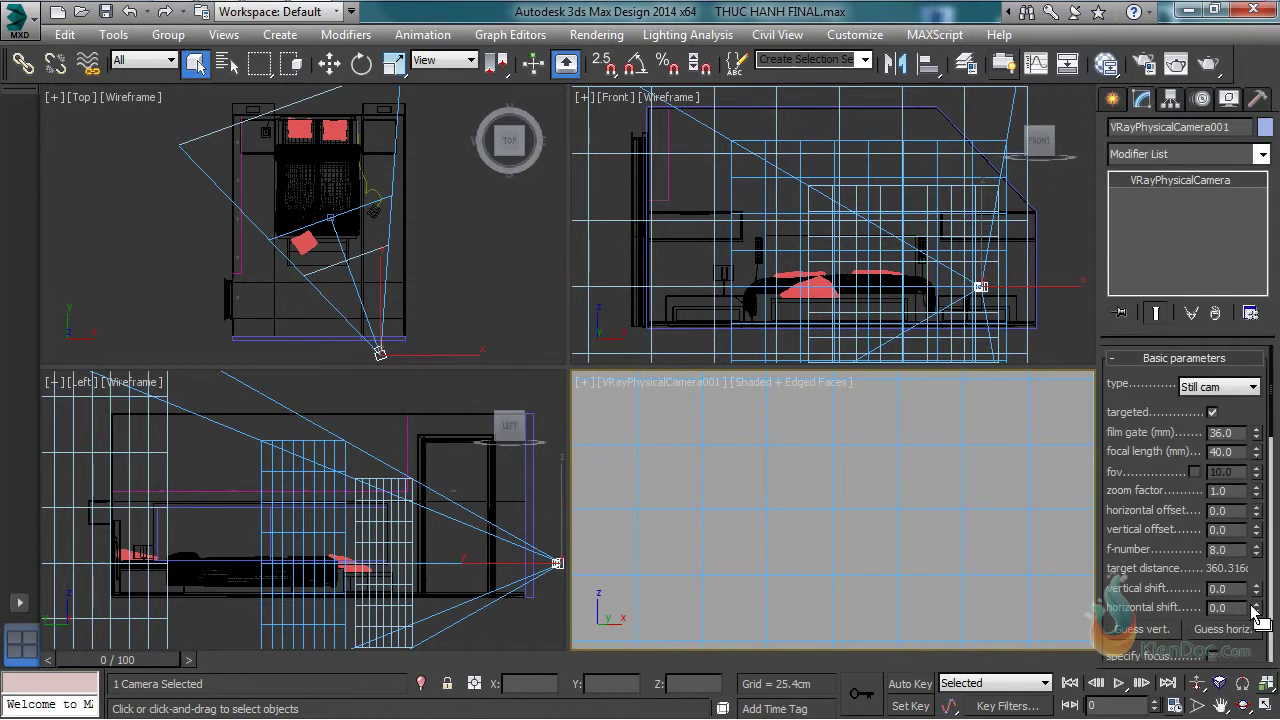
scroll(1160, 480, down, 10)
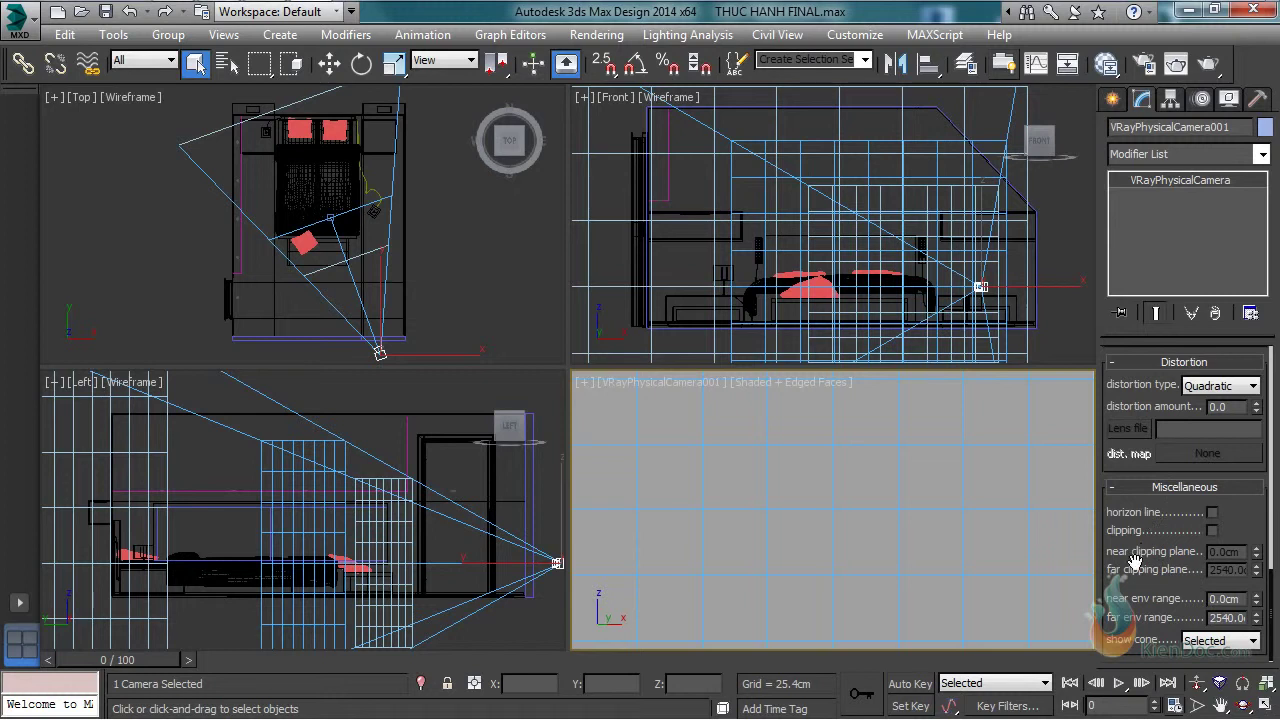
click(1212, 531)
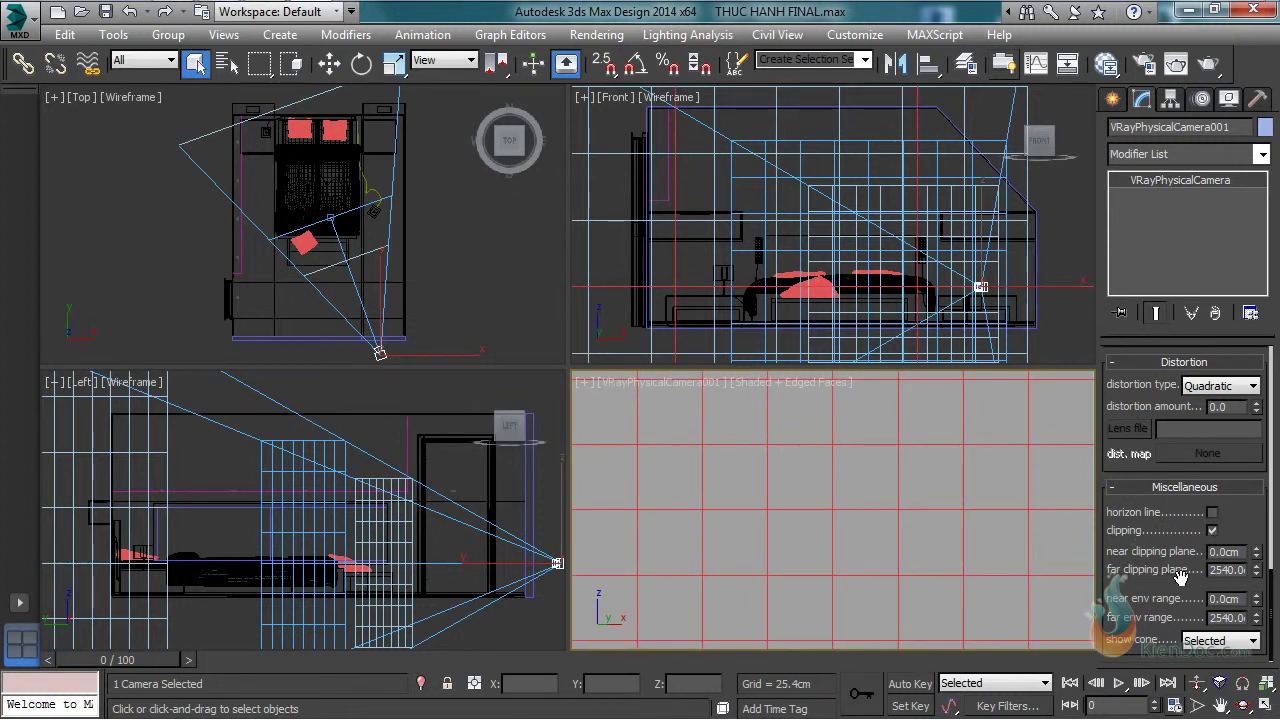
Set the camera's far env range to 50000 cm.
scroll(345, 218, down, 5)
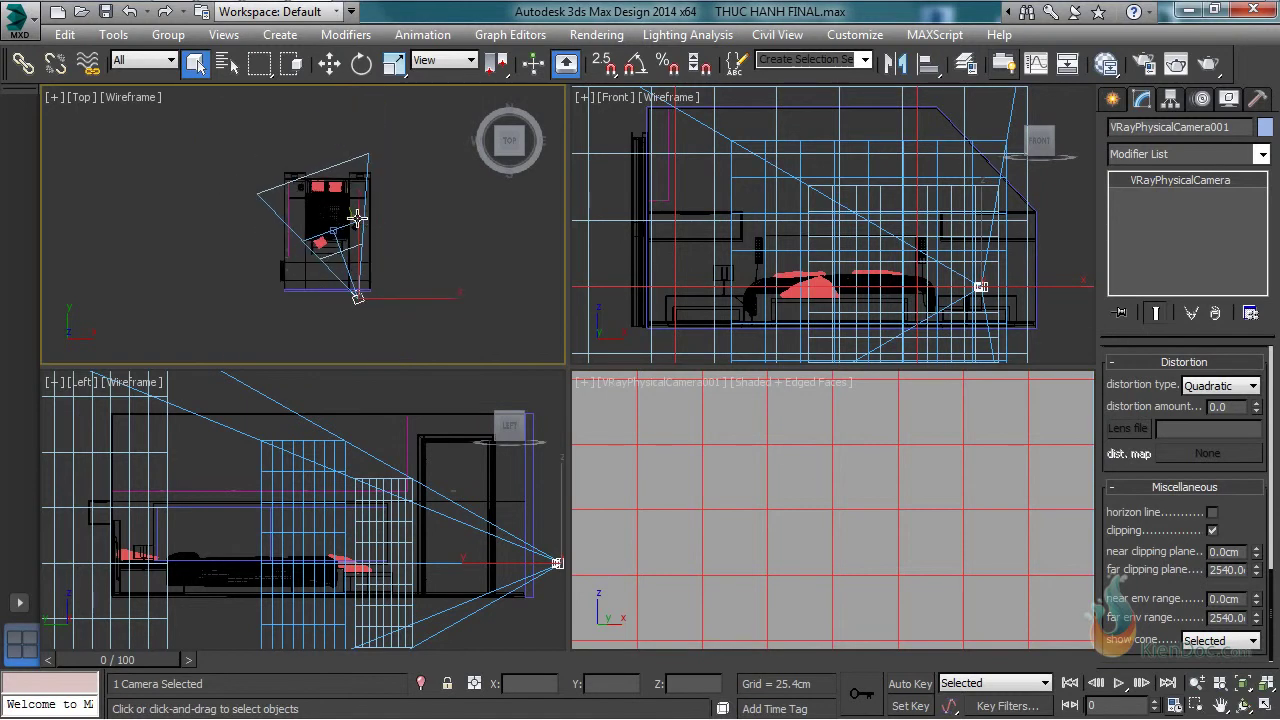
double_click(1228, 617)
text(50000)
key(Return)
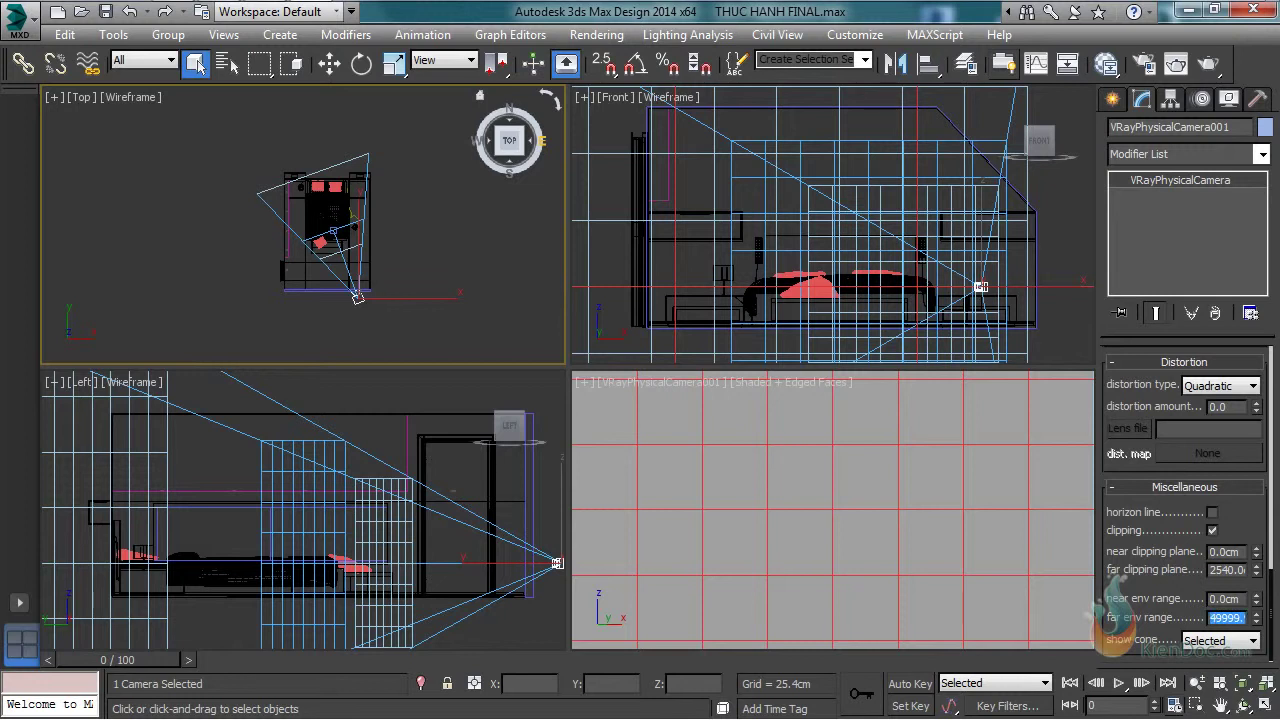
Try a near clipping plane of 500 cm and reduce it to about 106 cm, just past the wall in front of the camera.
double_click(1220, 552)
text(500)
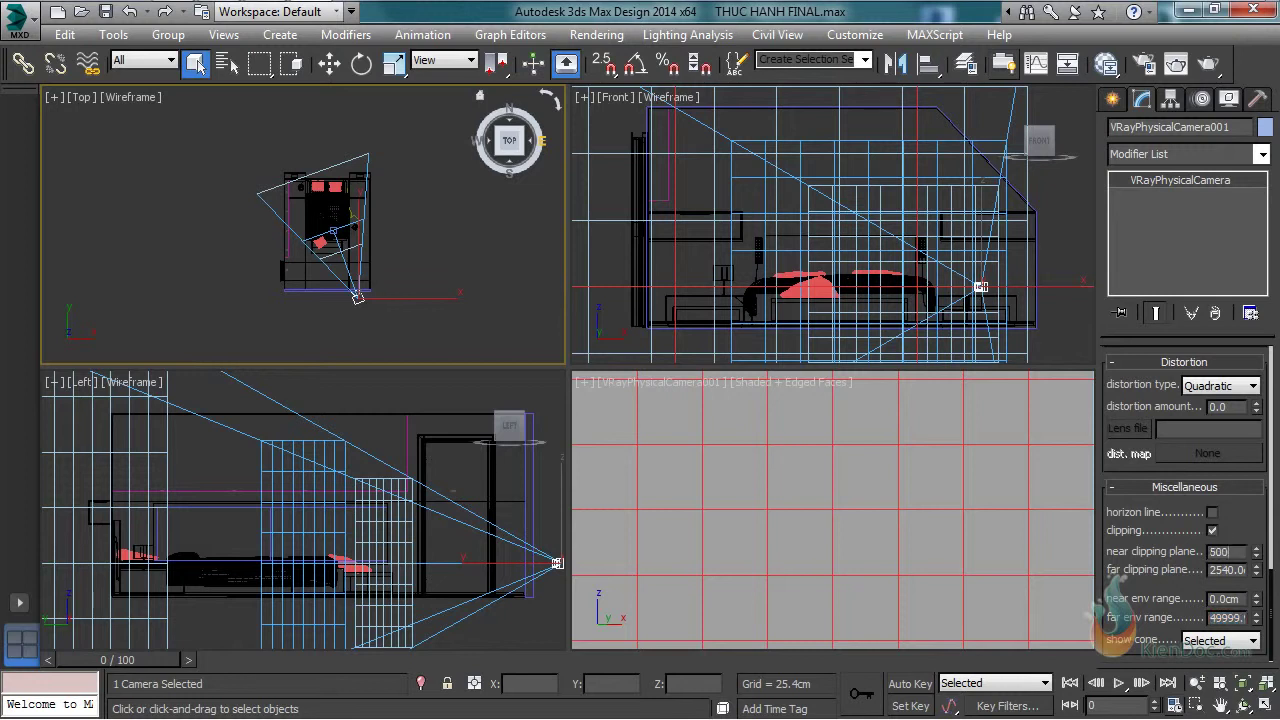
key(Return)
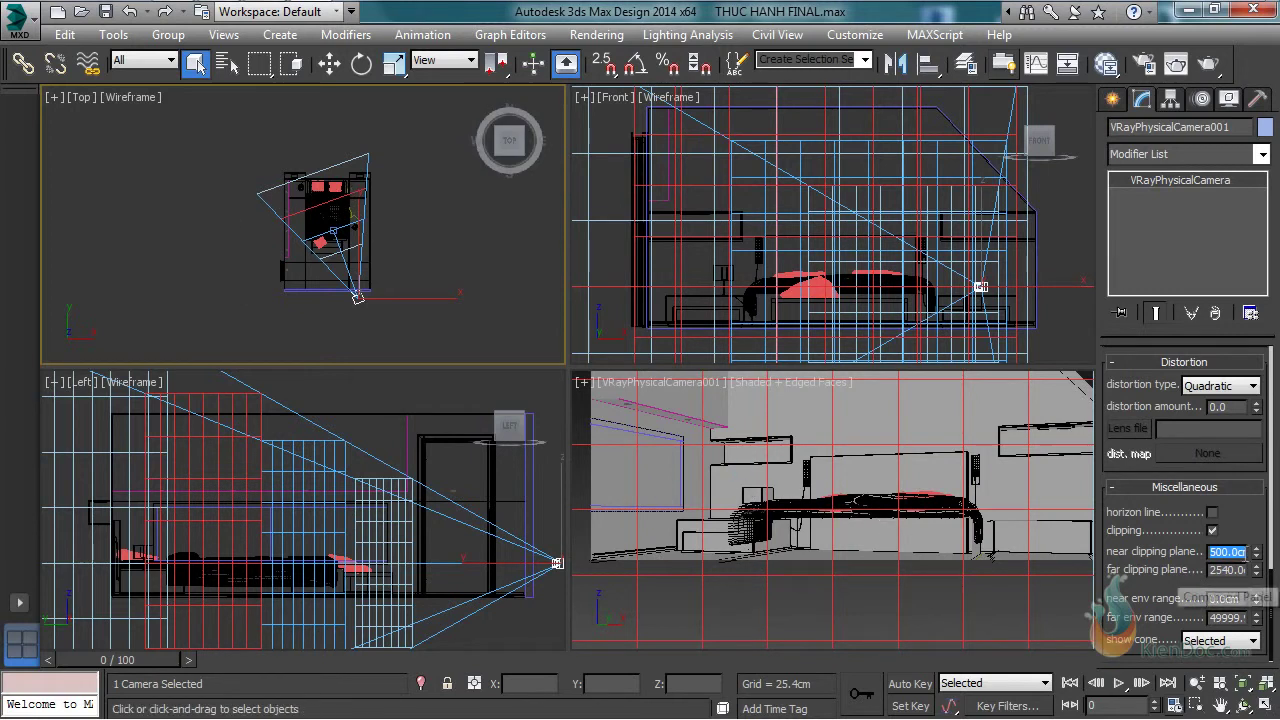
drag(1257, 557, 1258, 627)
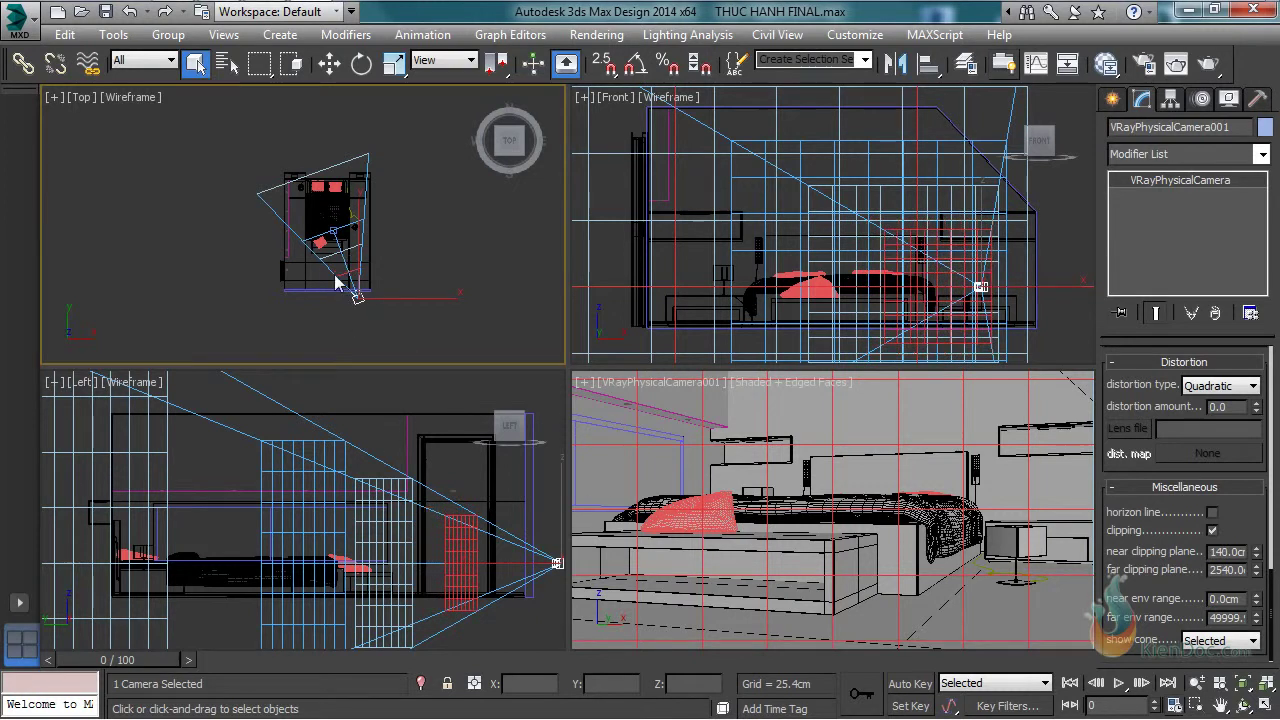
drag(1257, 552, 1264, 580)
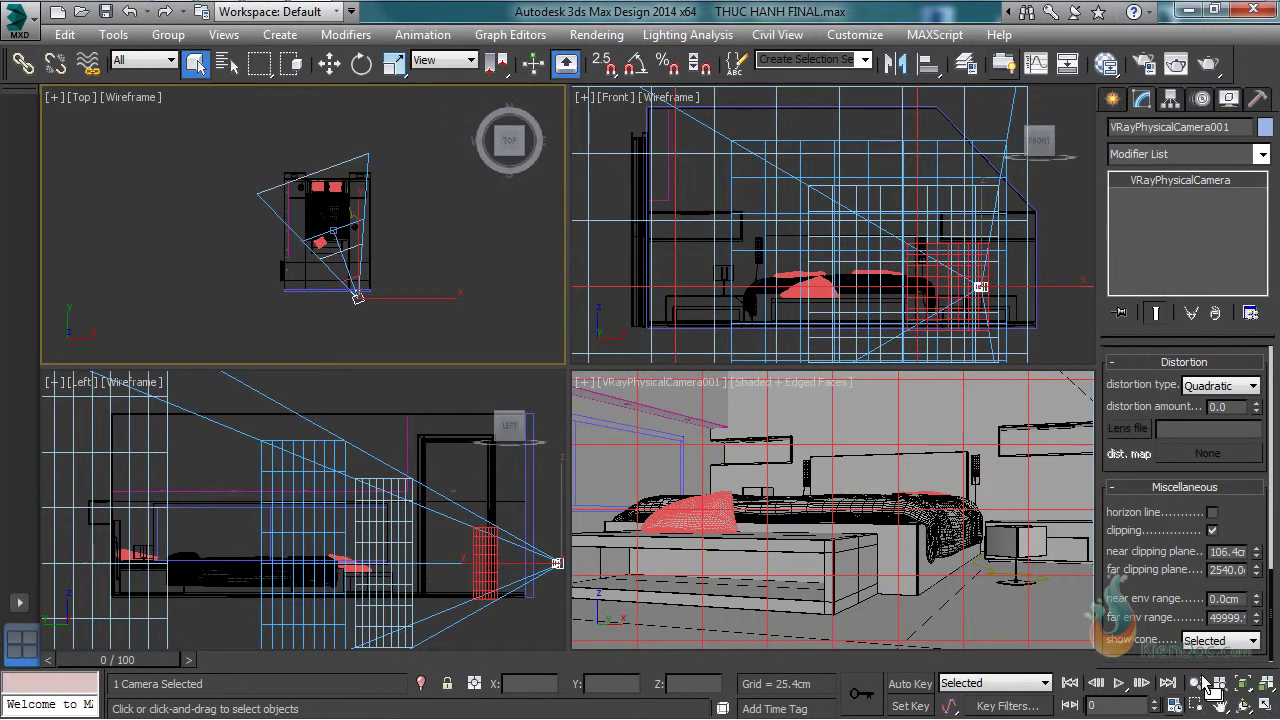
Dolly the camera farther back from the bed and raise its near clipping plane to about 124.5 cm.
click(1197, 682)
click(712, 432)
drag(857, 508, 750, 477)
click(1195, 681)
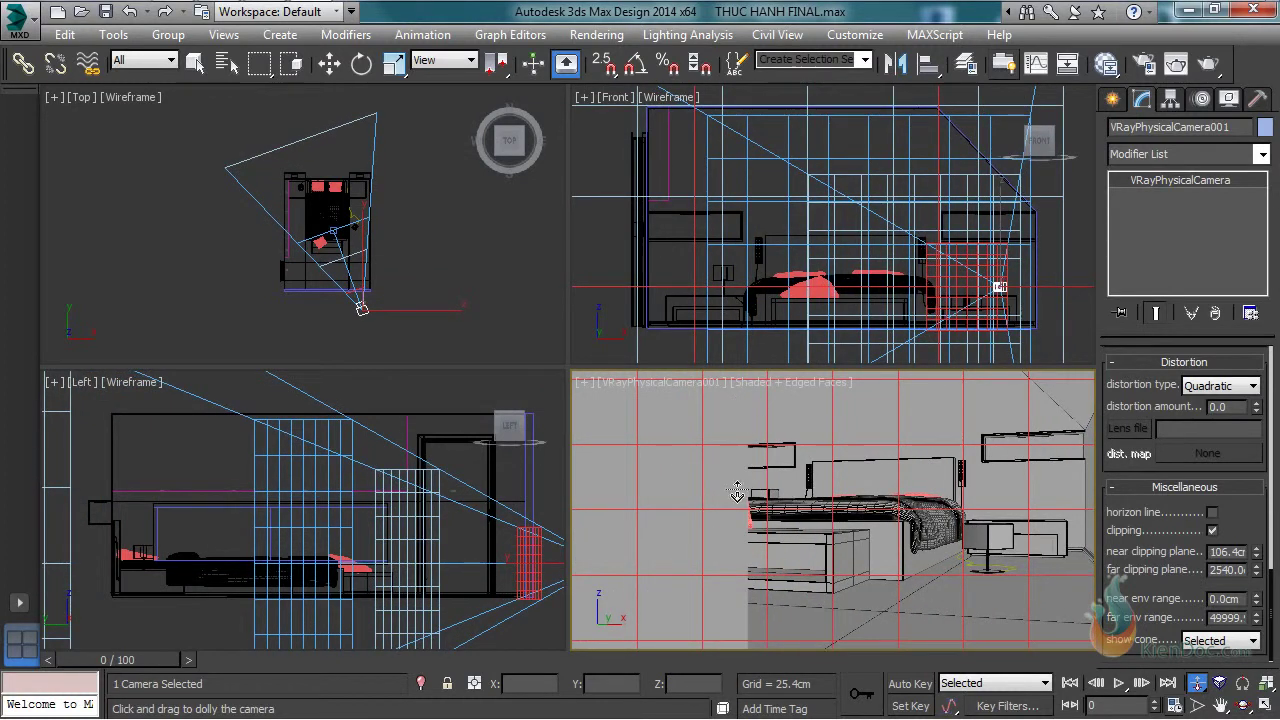
drag(1257, 555, 1264, 706)
Truck the camera slightly left and raise its near clipping plane to about 135.7 cm.
click(1222, 706)
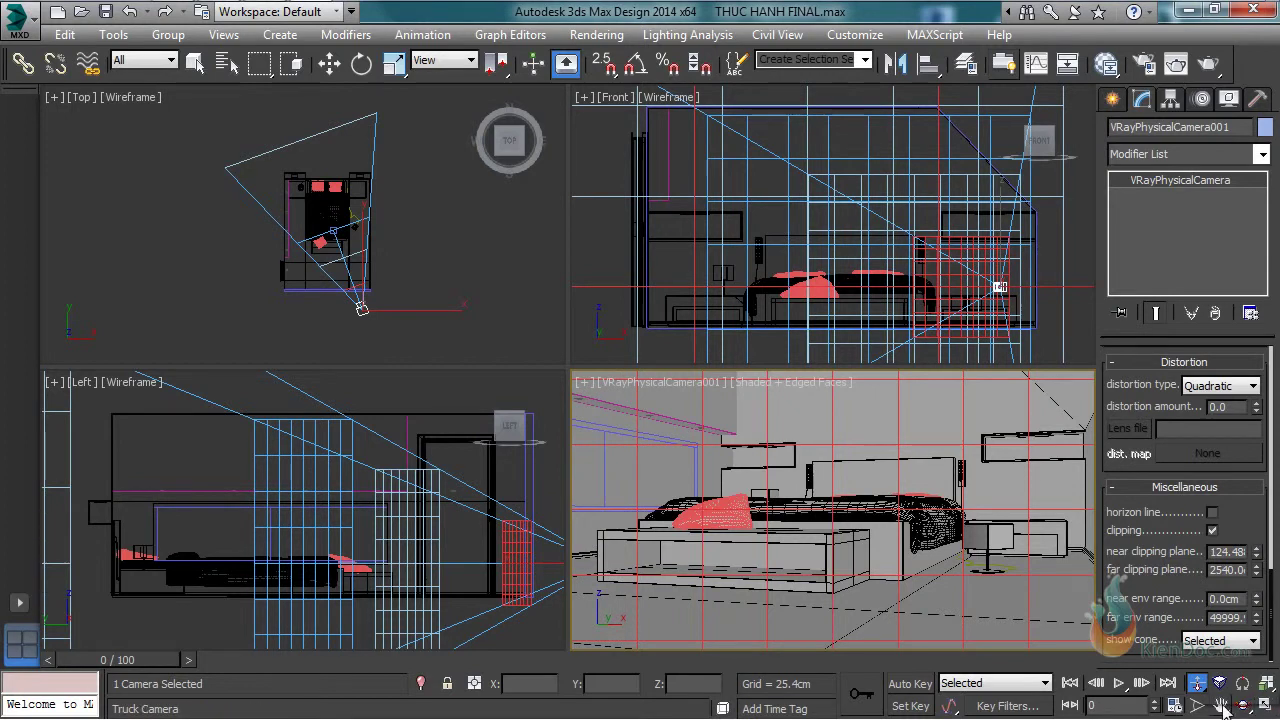
drag(812, 540, 840, 540)
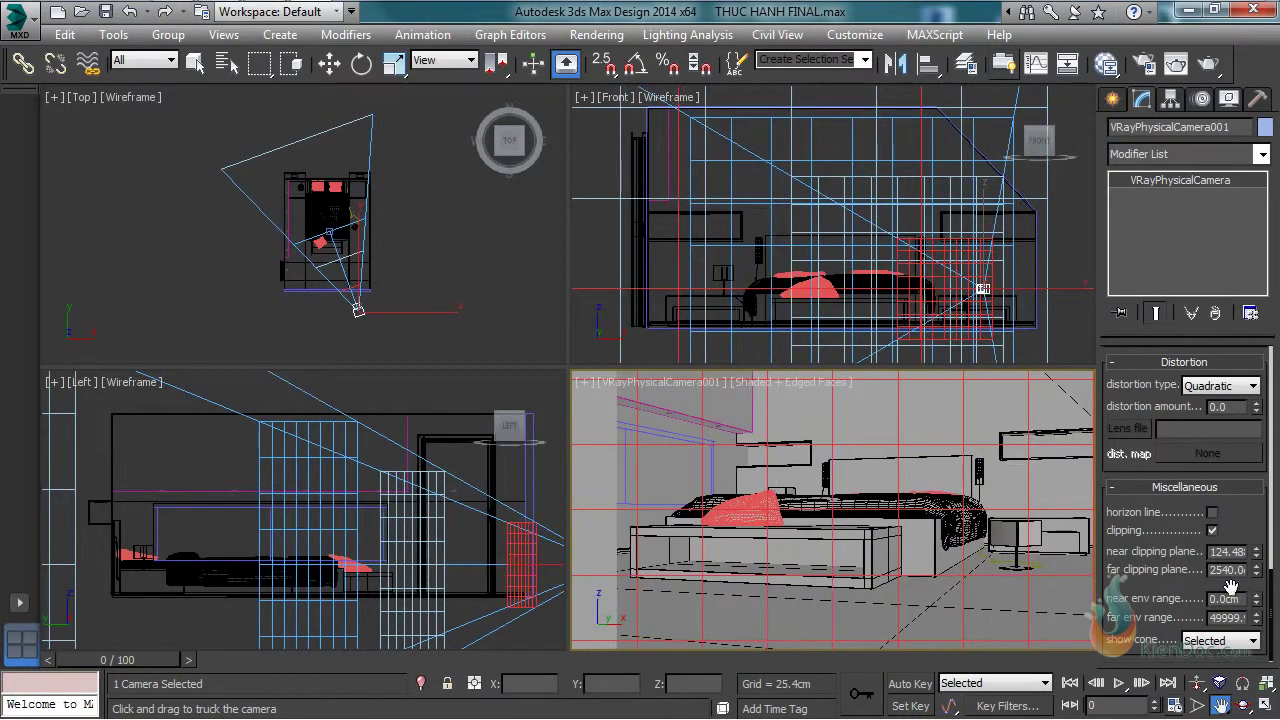
mouse_move(1259, 553)
mouse_down()
mouse_move(1259, 480)
mouse_move(1257, 545)
mouse_up()
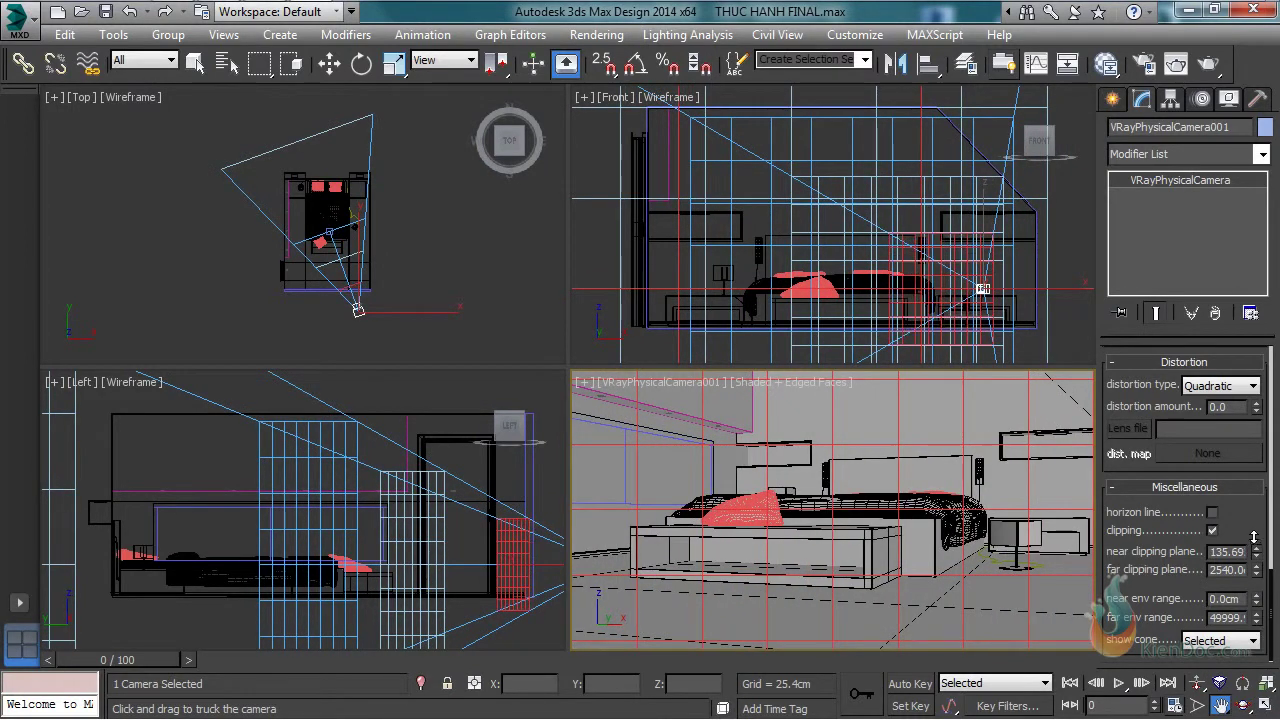
key(q)
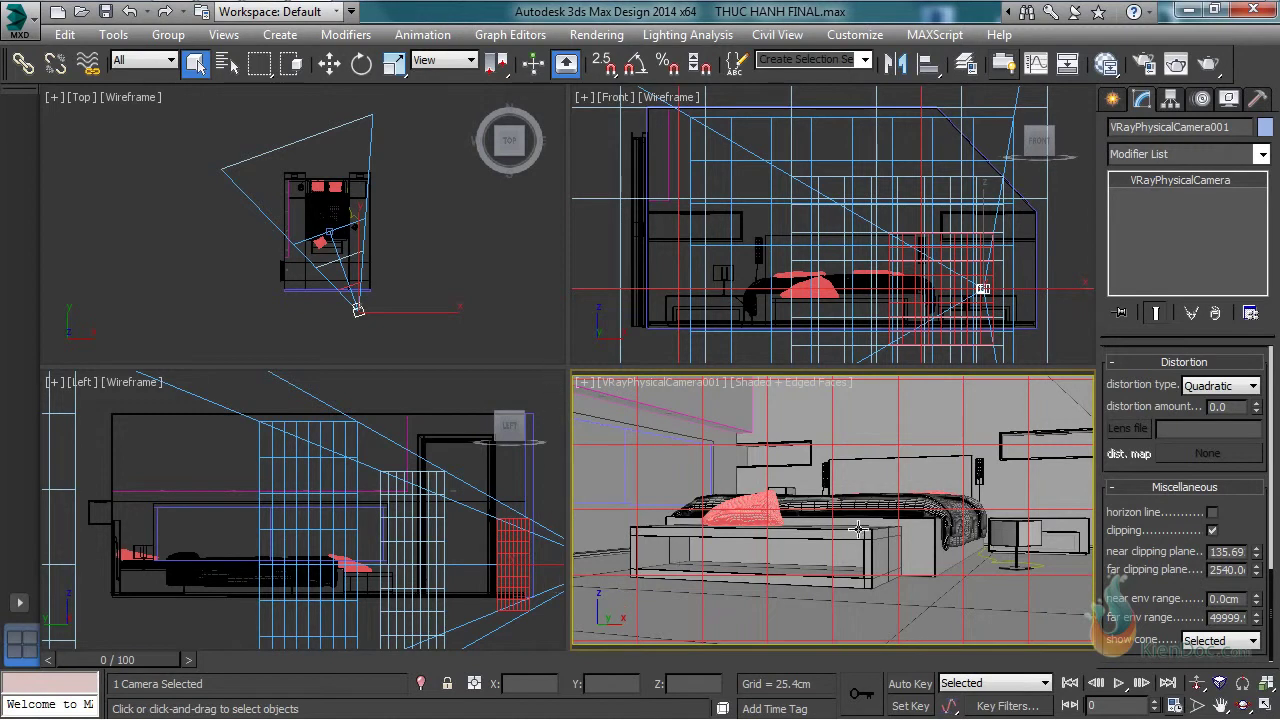
Try the camera's automatic horizontal shift correction and reset the horizontal shift to 0.
scroll(1128, 550, up, 3)
scroll(1160, 420, up, 3)
scroll(1168, 488, up, 3)
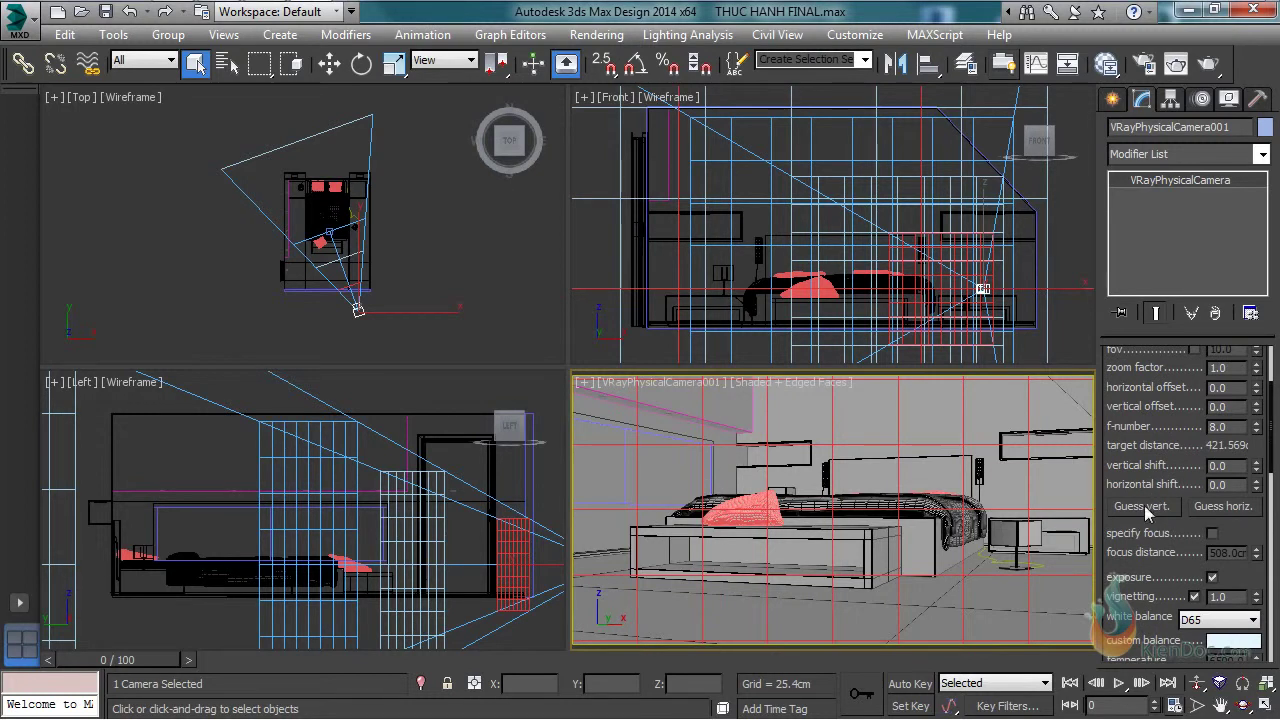
drag(1205, 514, 1207, 518)
click(1225, 511)
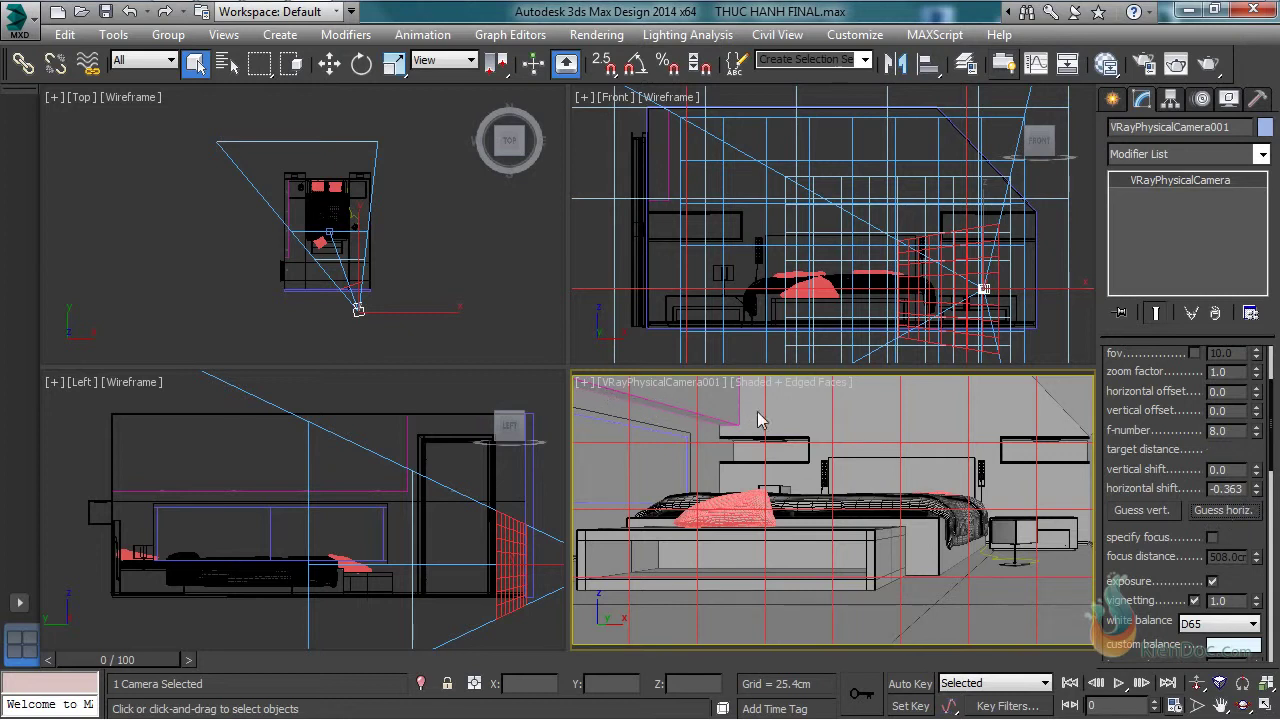
right_click(1257, 494)
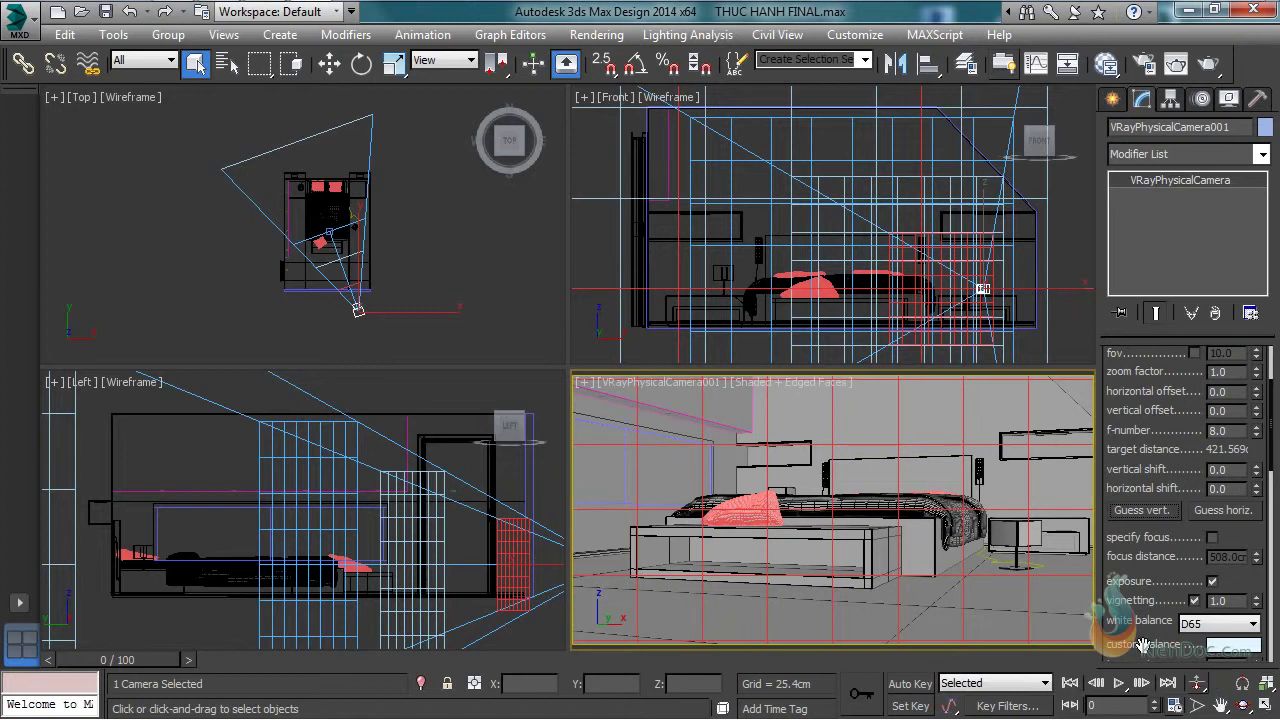
Create a second VRayPhysicalCamera in the Top view aimed straight at the bed from outside the front wall, and show its view in the camera viewport.
click(1113, 99)
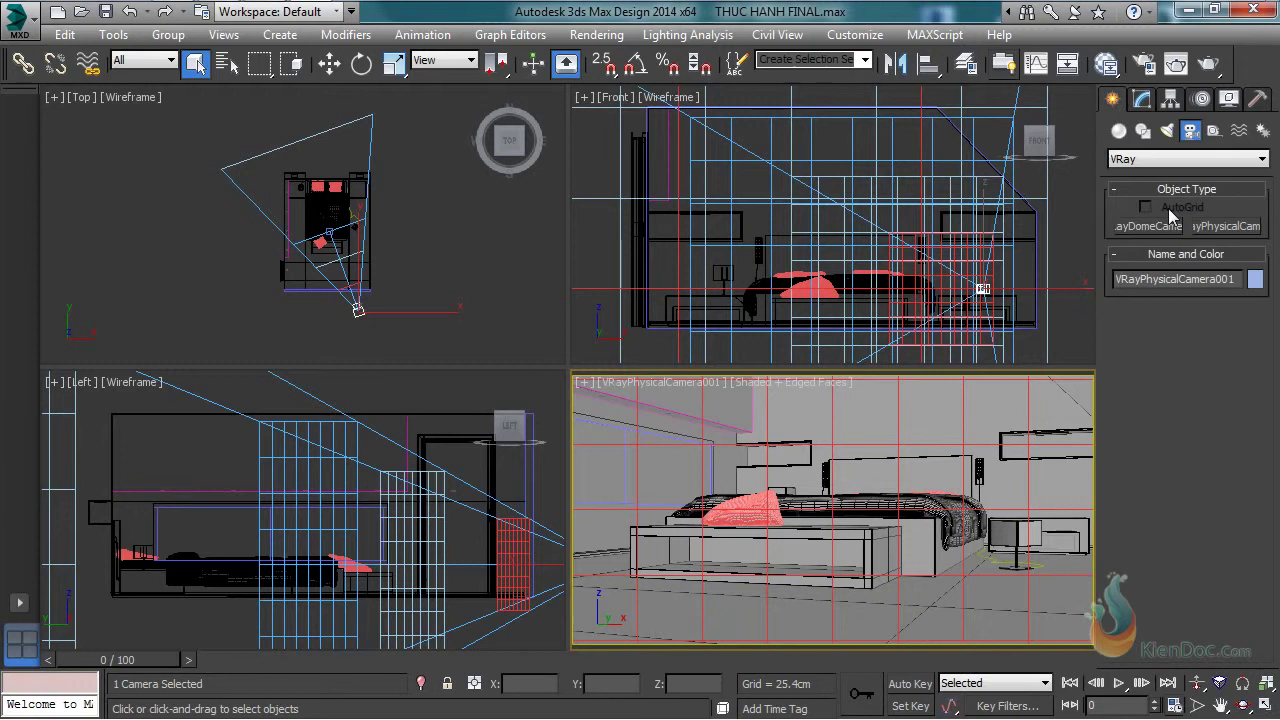
click(1228, 229)
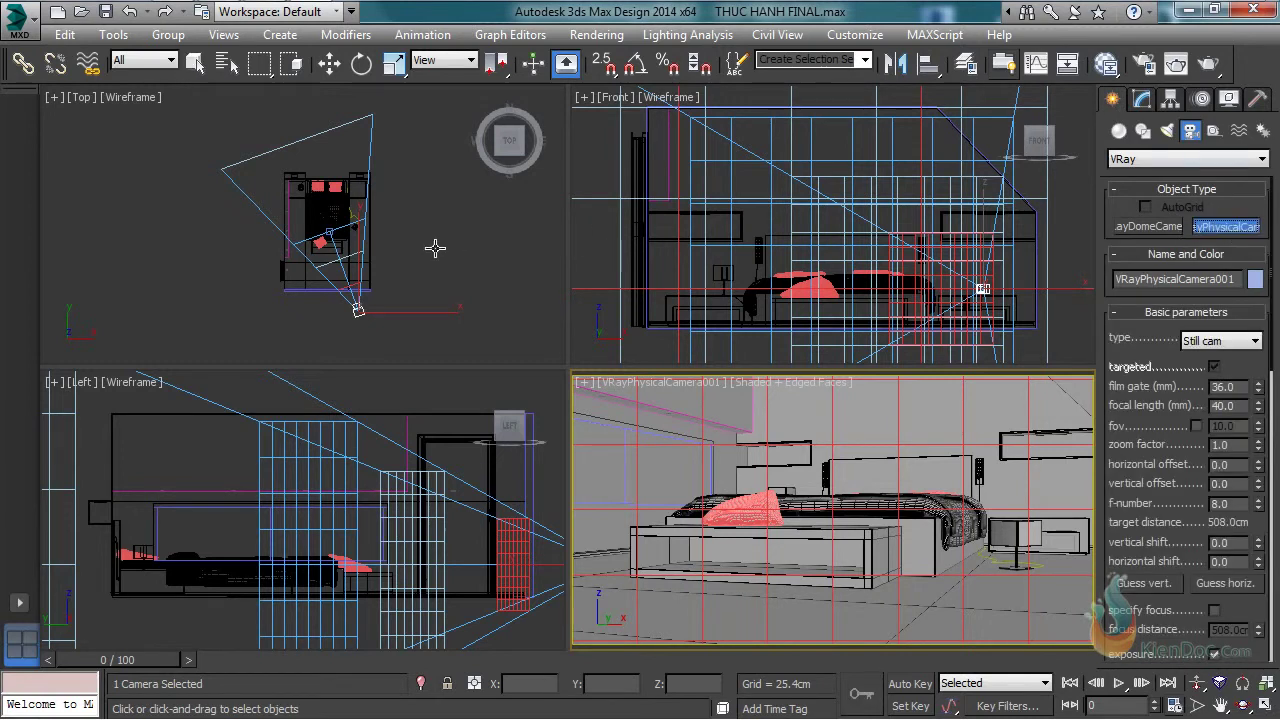
middle_drag(394, 314, 449, 306)
drag(377, 308, 379, 241)
right_click(815, 480)
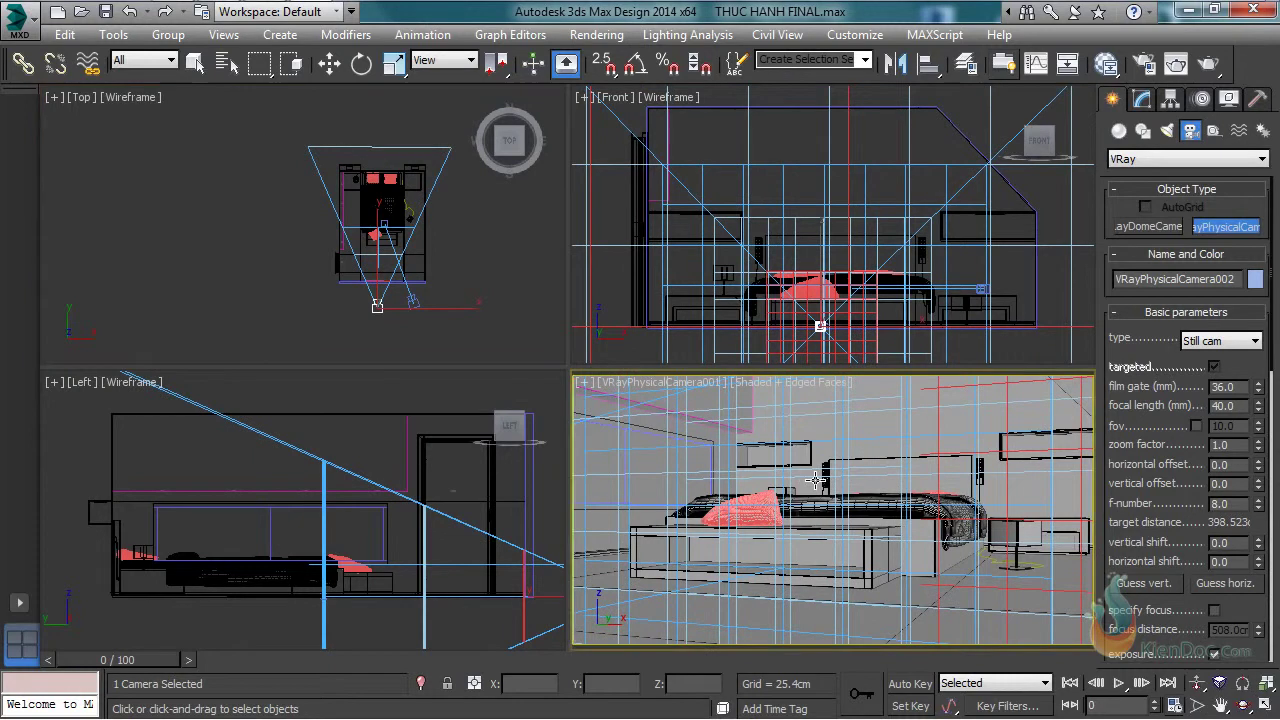
key(c)
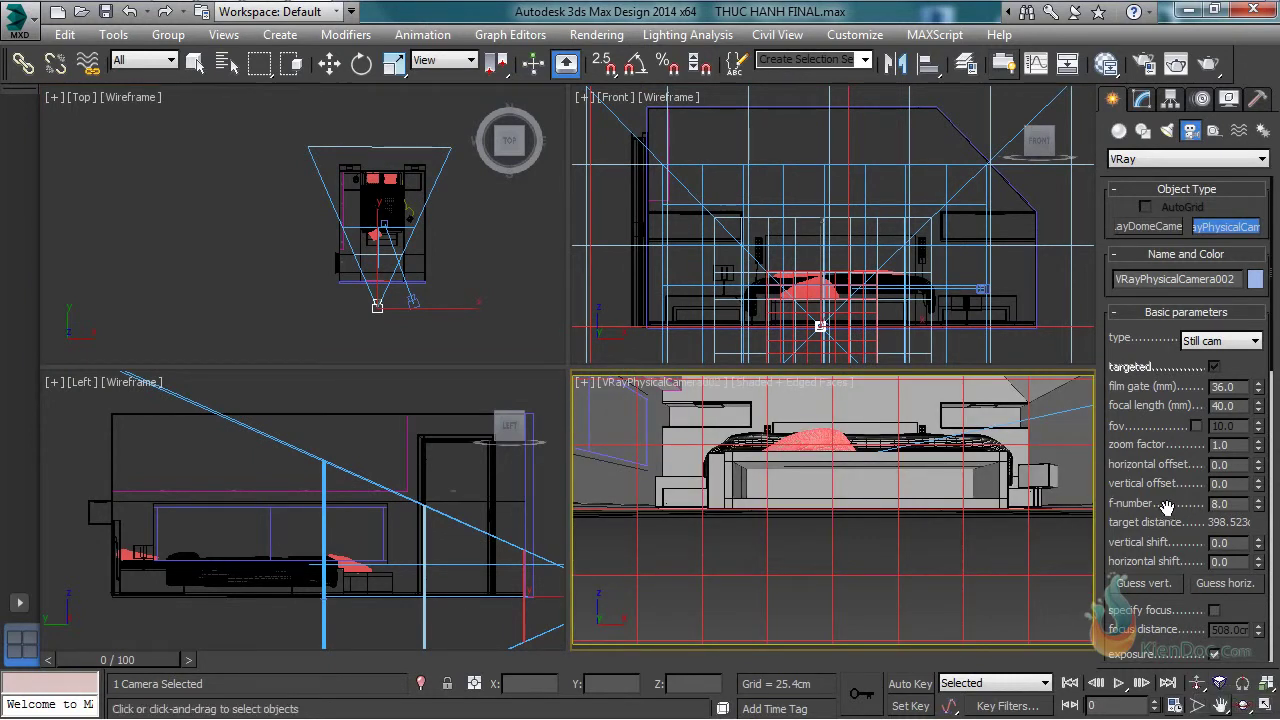
Truck the second camera up and slightly sideways to center the bed at mid-room height, and dolly it farther back.
click(1221, 706)
drag(823, 485, 793, 530)
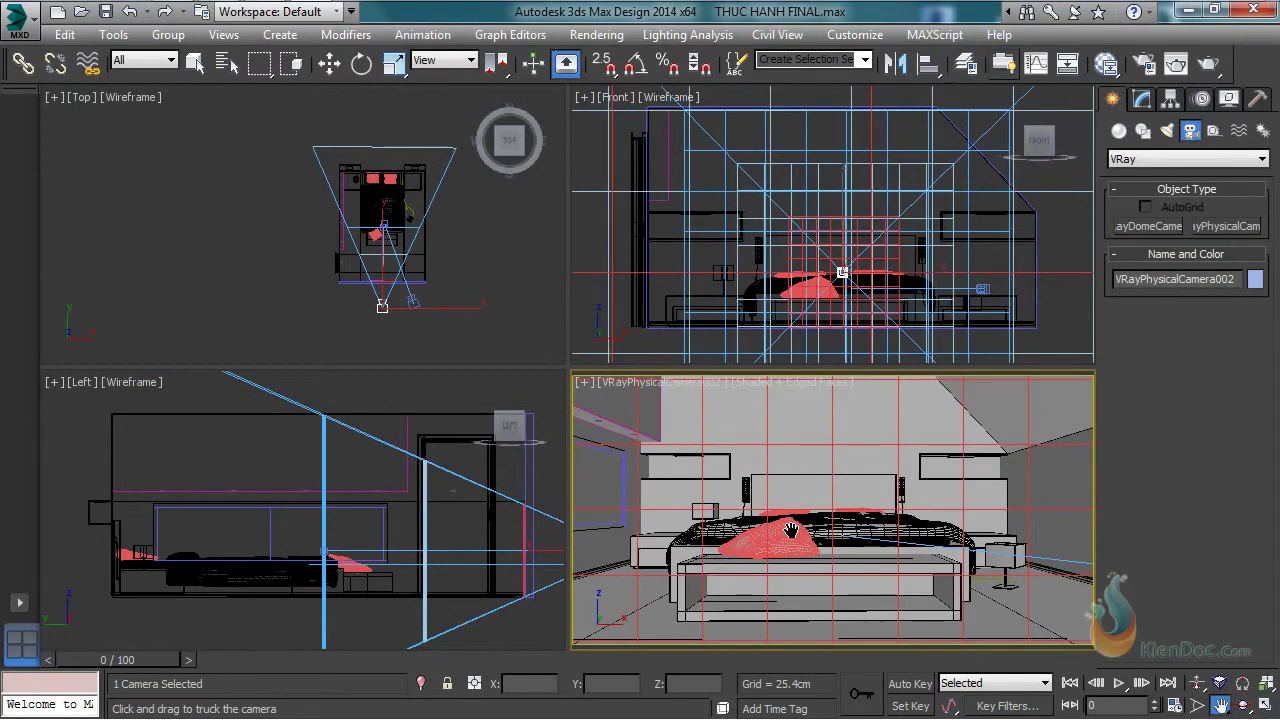
click(1197, 683)
drag(784, 489, 808, 492)
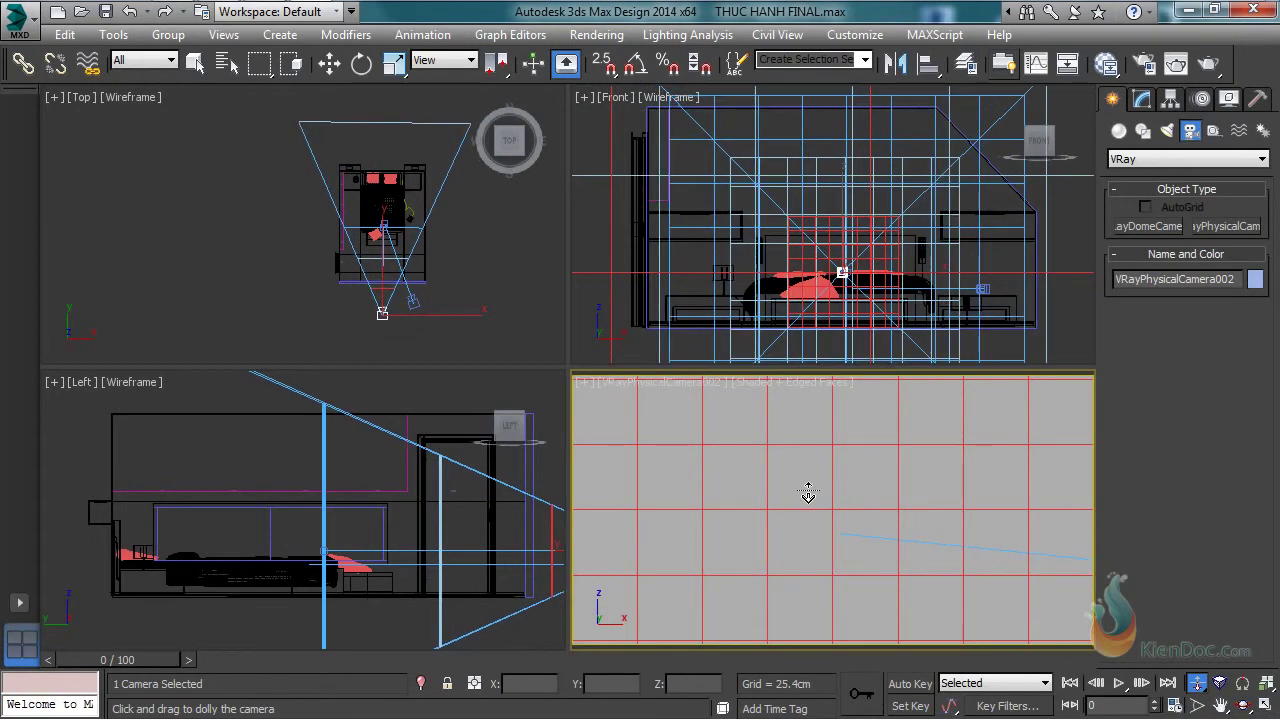
Raise the second camera's near clipping plane to about 191.3 cm so it cuts past the front wall.
click(1141, 99)
drag(1154, 587, 1170, 410)
scroll(1115, 549, down, 10)
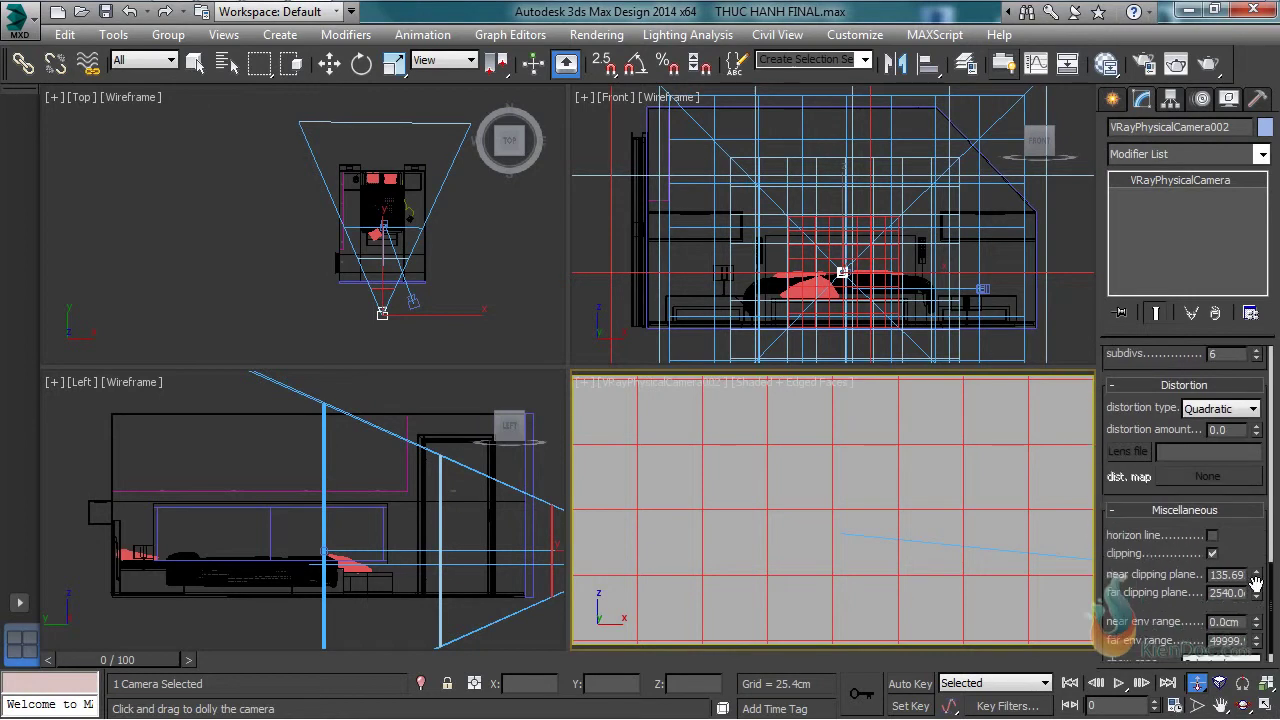
click(1257, 574)
drag(1257, 578, 1252, 530)
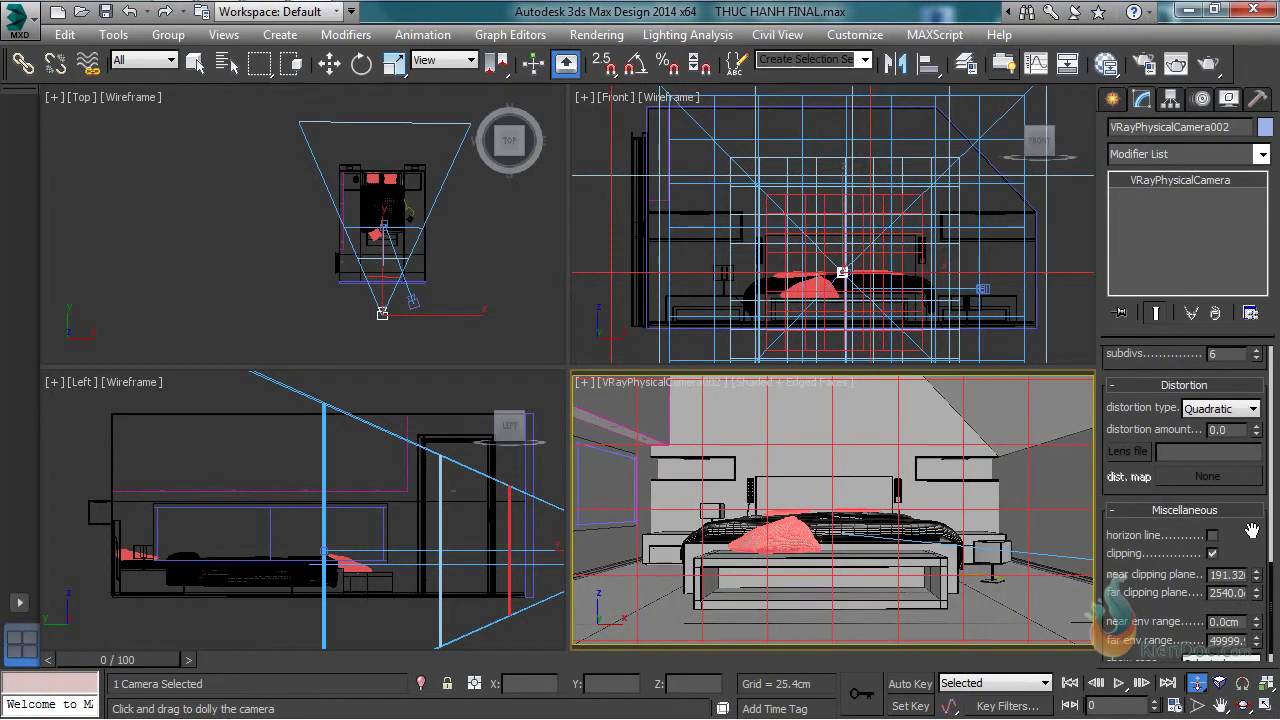
Apply the automatic horizontal shift correction to the second camera.
scroll(1160, 560, up, 5)
drag(1138, 410, 1148, 622)
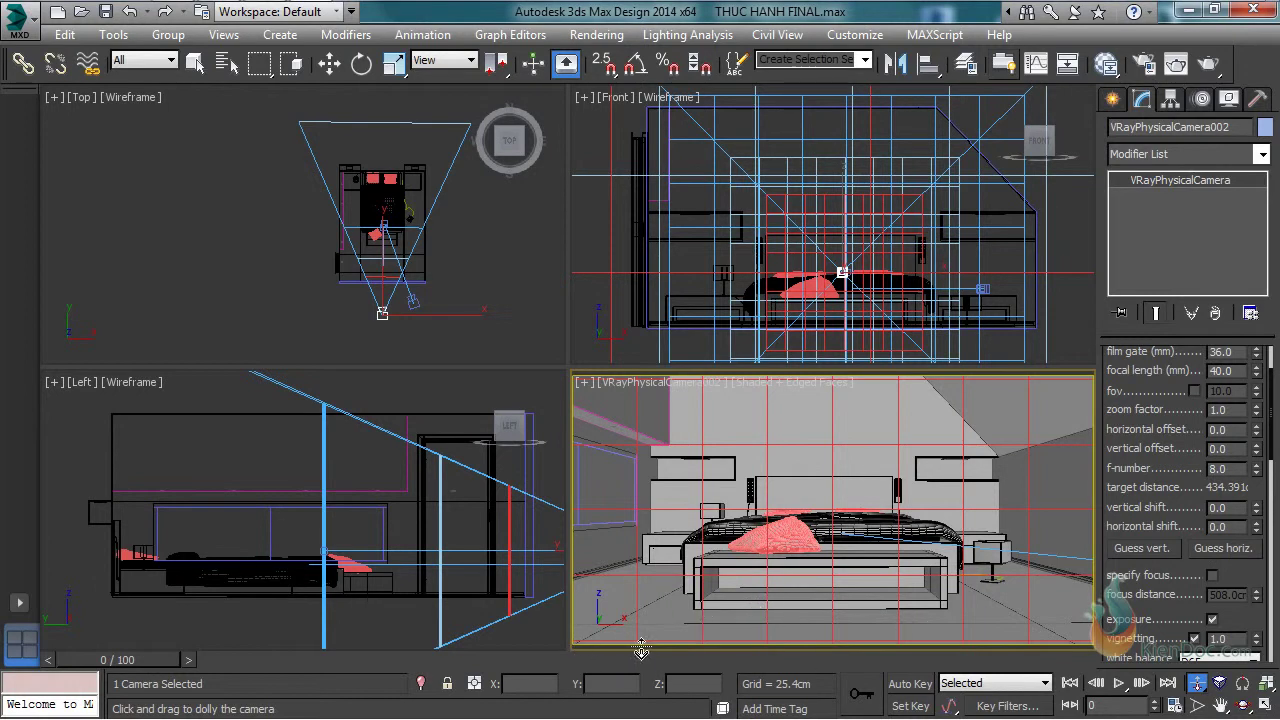
click(1222, 549)
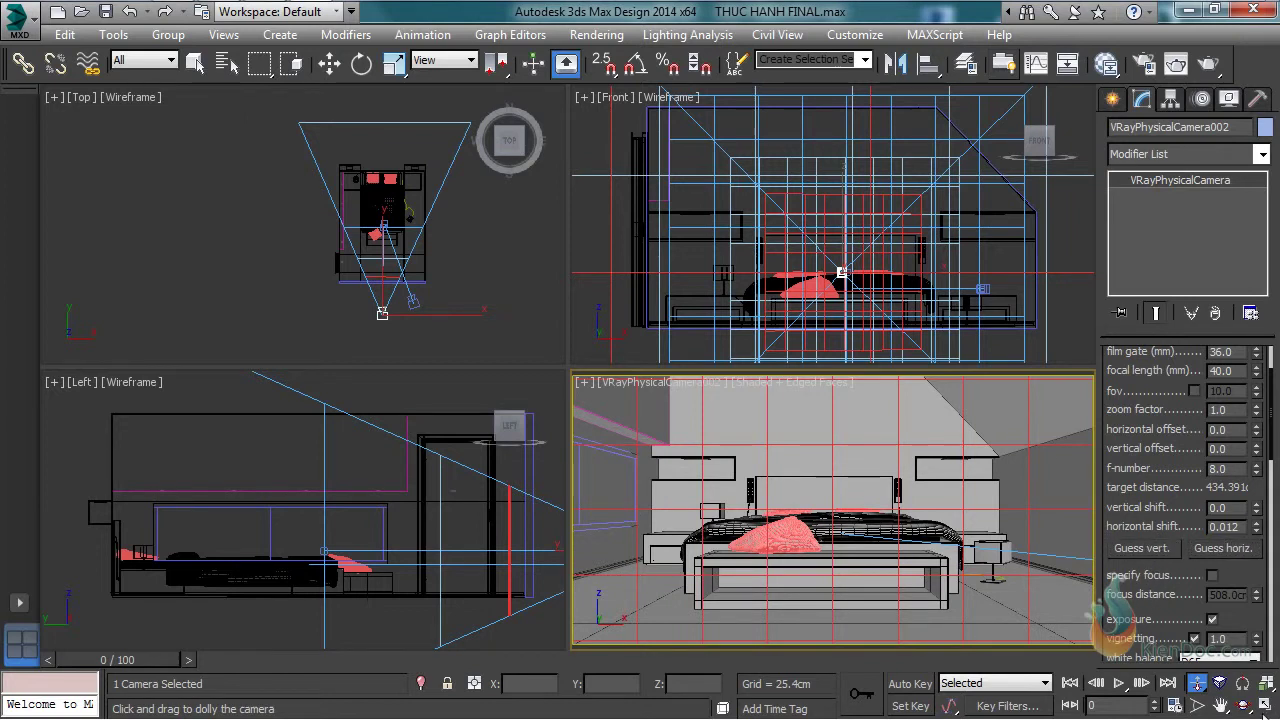
Compare the two framings by switching the camera viewport to VRayPhysicalCamera001 and back to VRayPhysicalCamera002.
key(q)
click(809, 467)
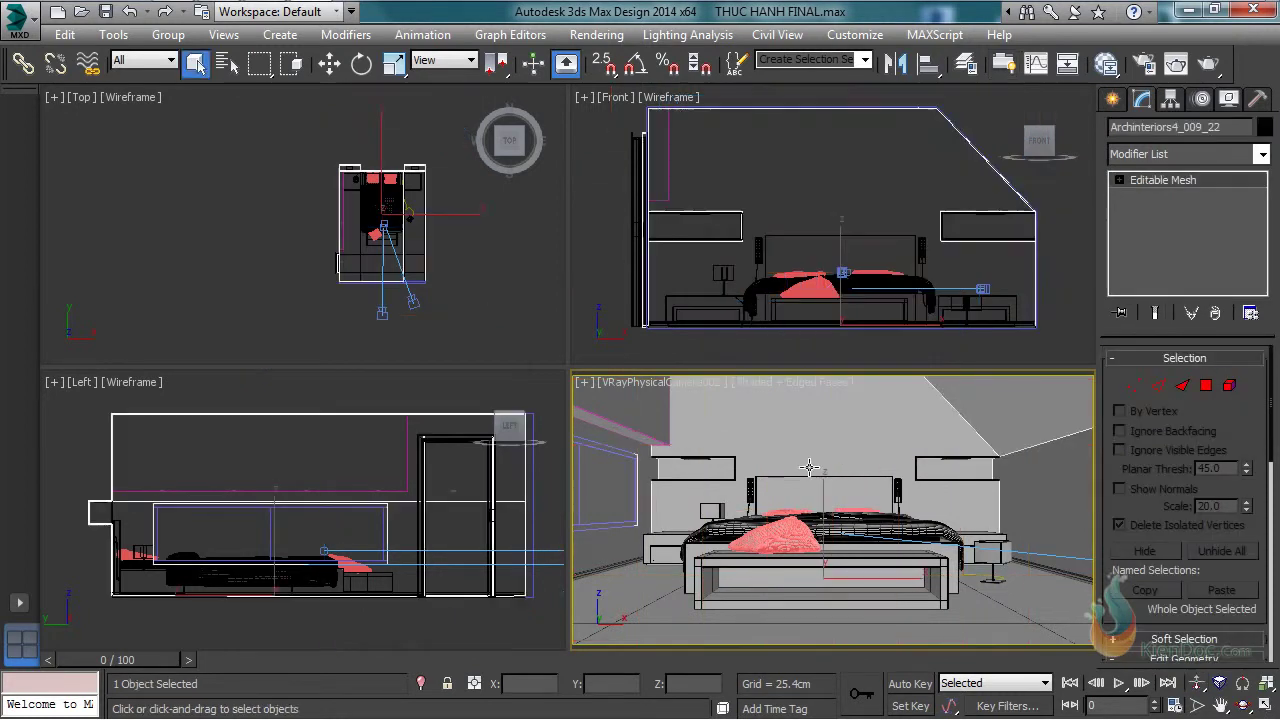
key(c)
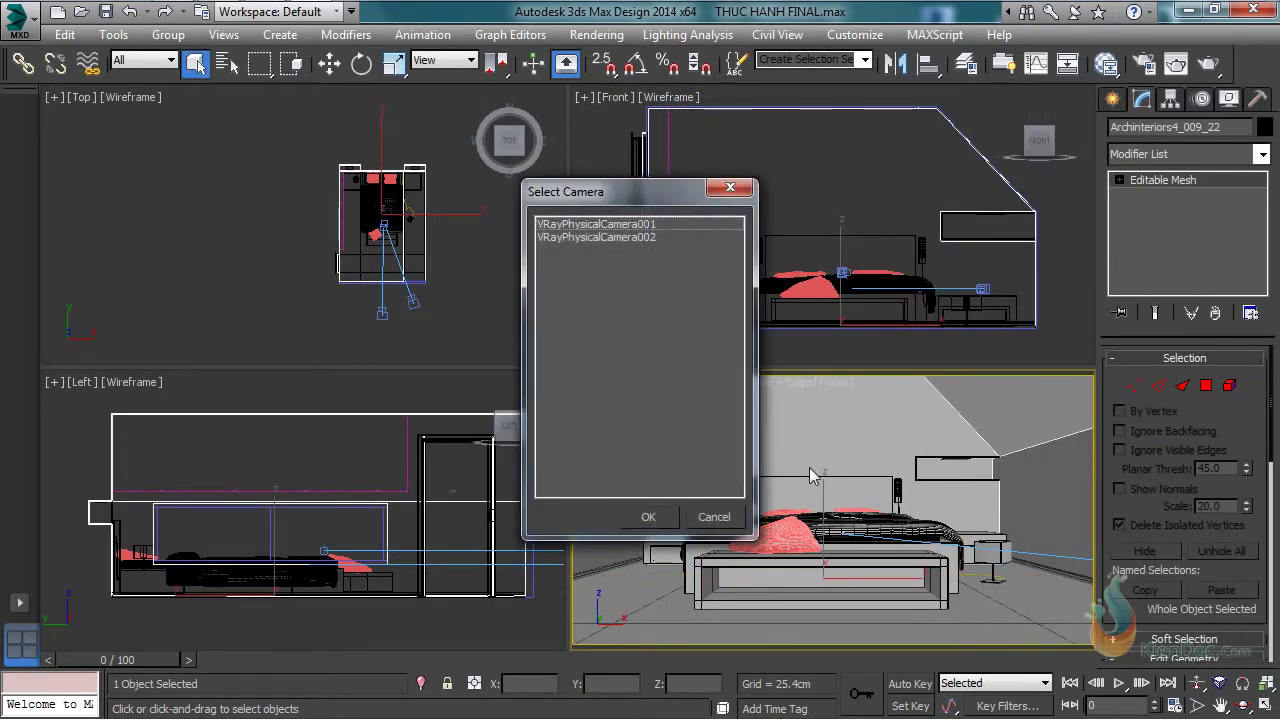
click(641, 226)
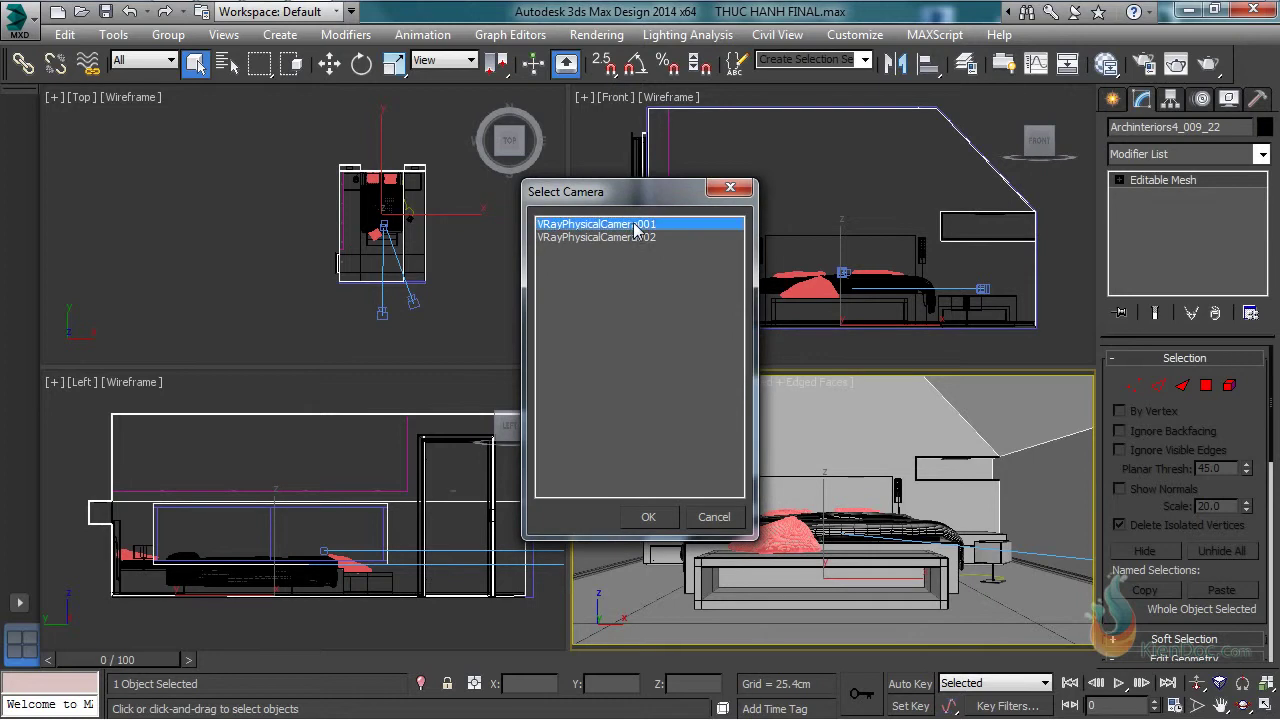
click(660, 516)
key(c)
click(610, 238)
click(648, 517)
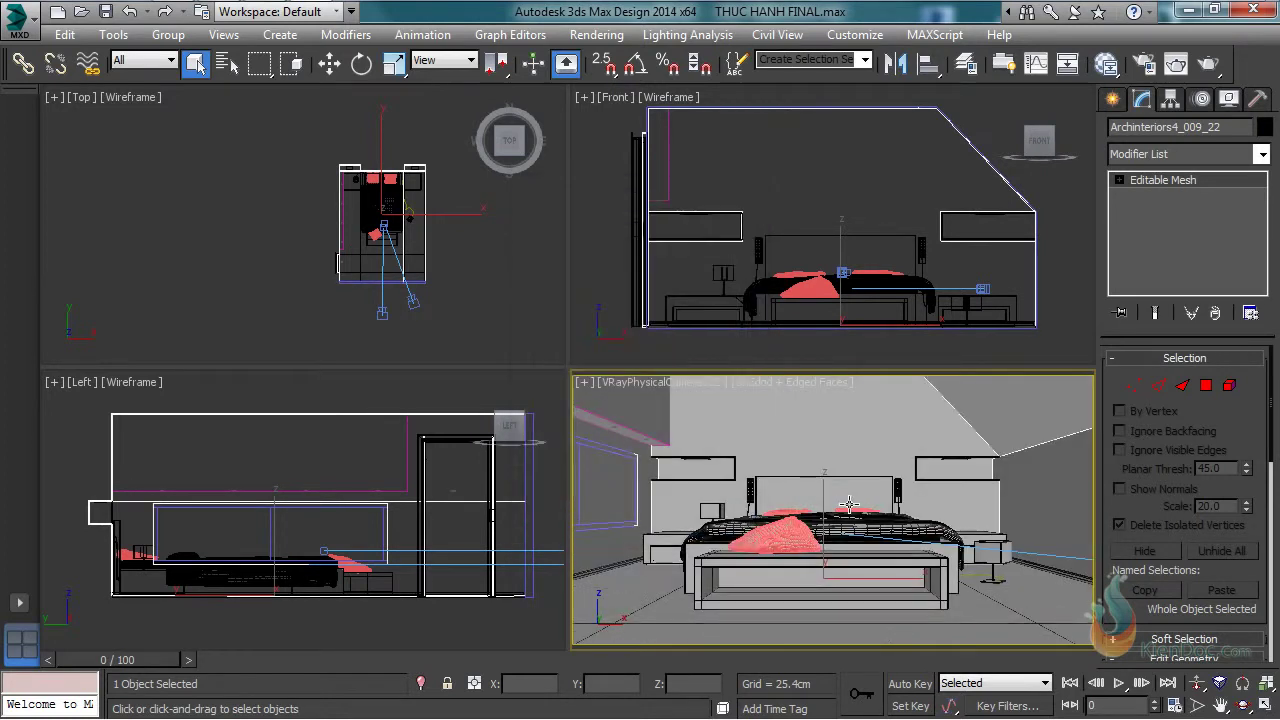
click(672, 382)
mouse_move(783, 275)
click(1125, 291)
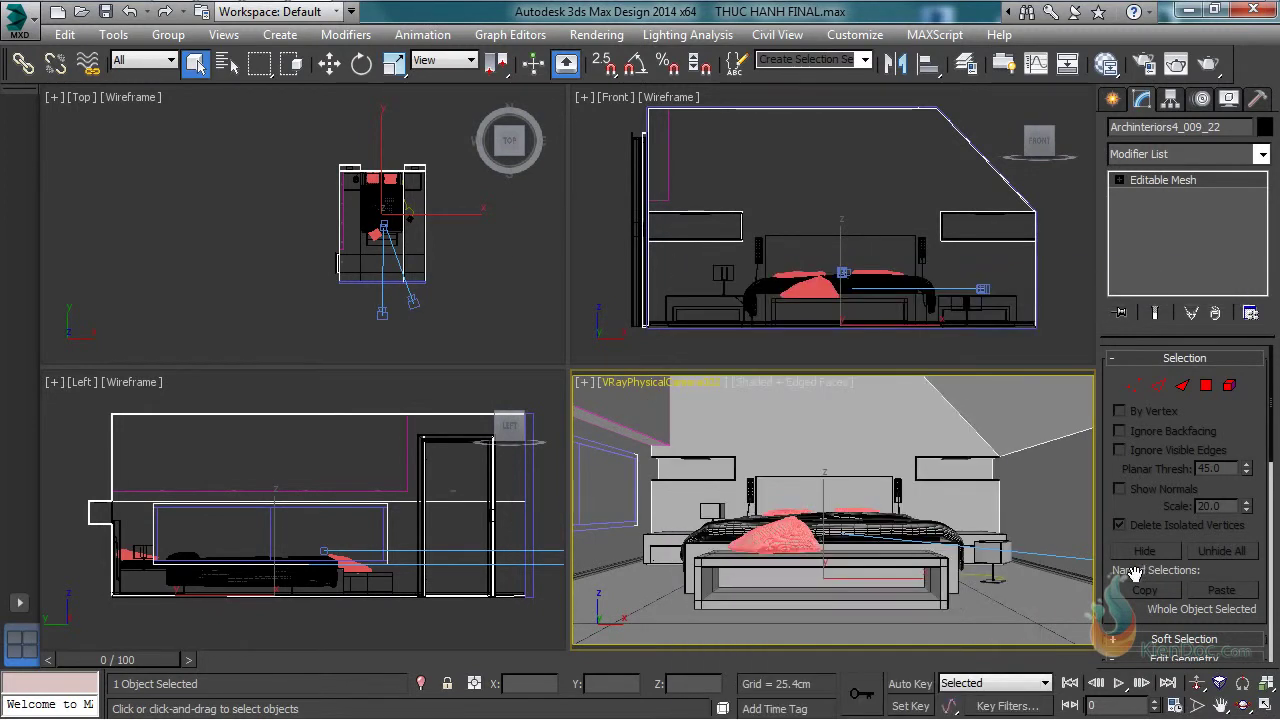